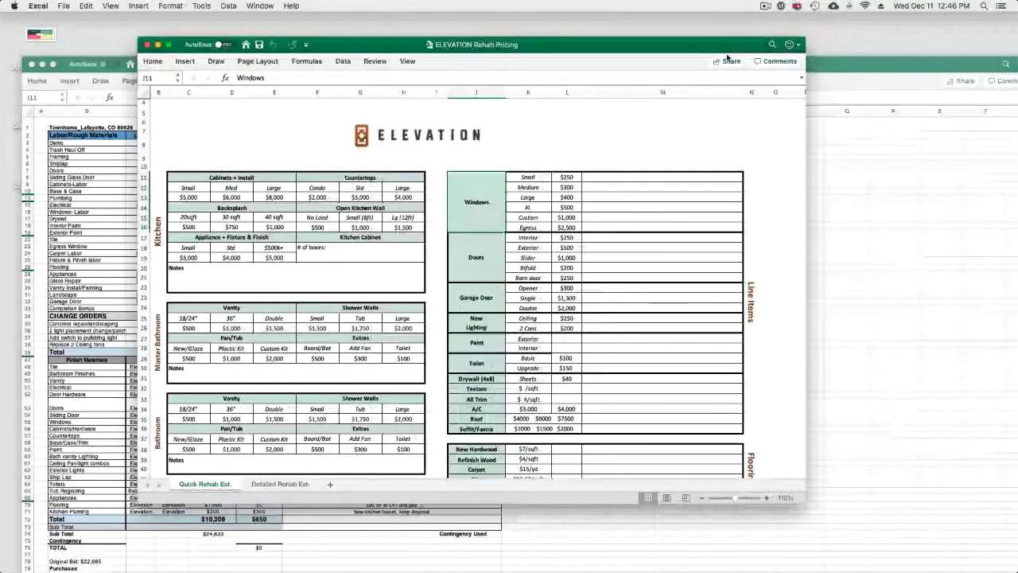
Step: Enlarge the ELEVATION Rehab Pricing window over the other workbook and zoom the Quick Rehab Est. sheet to 217%
drag(726, 57, 608, 11)
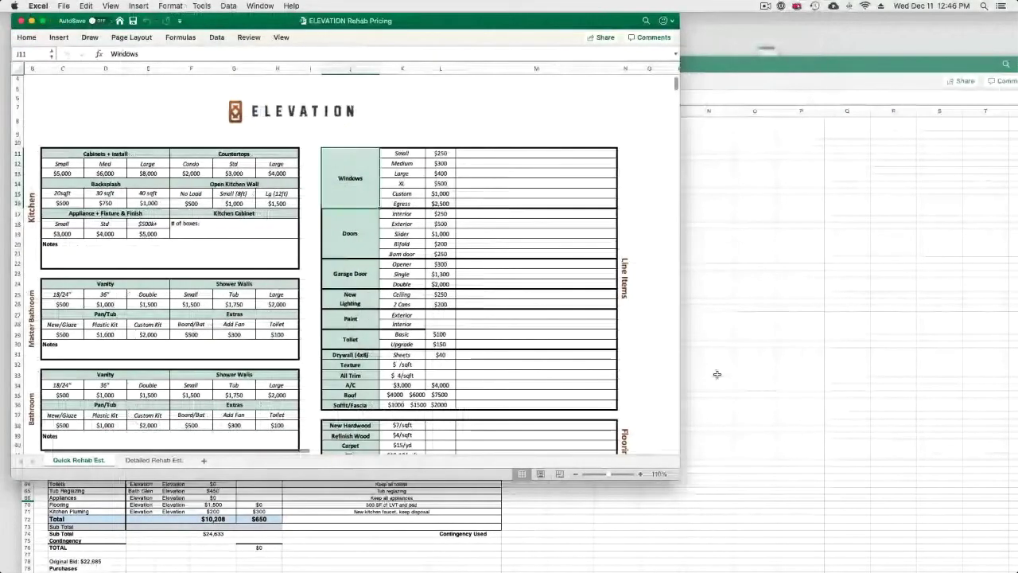
drag(682, 481, 945, 572)
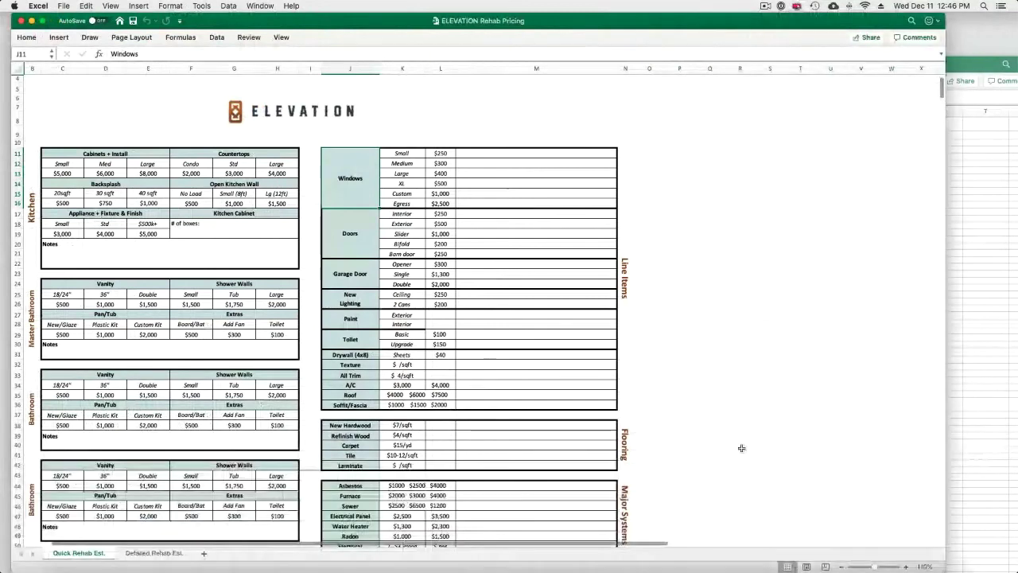
scroll(338, 319, down, 5)
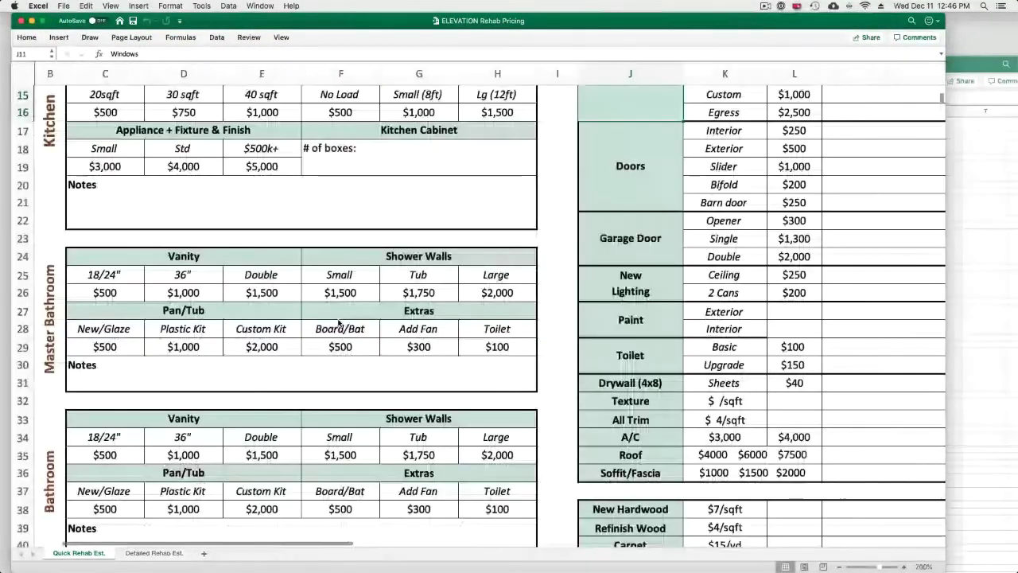
scroll(338, 319, up, 3)
scroll(338, 322, down, 1)
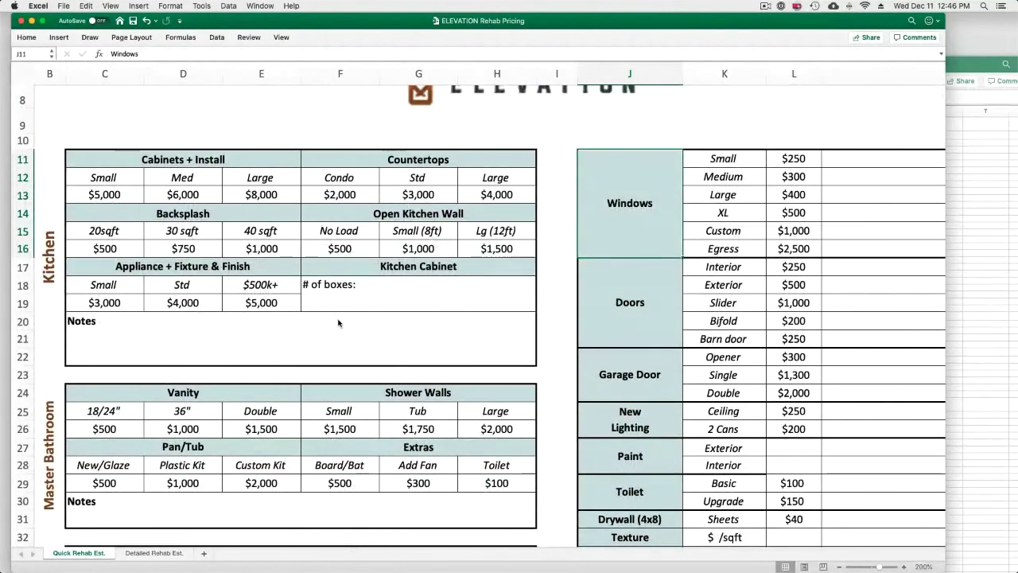
click(338, 145)
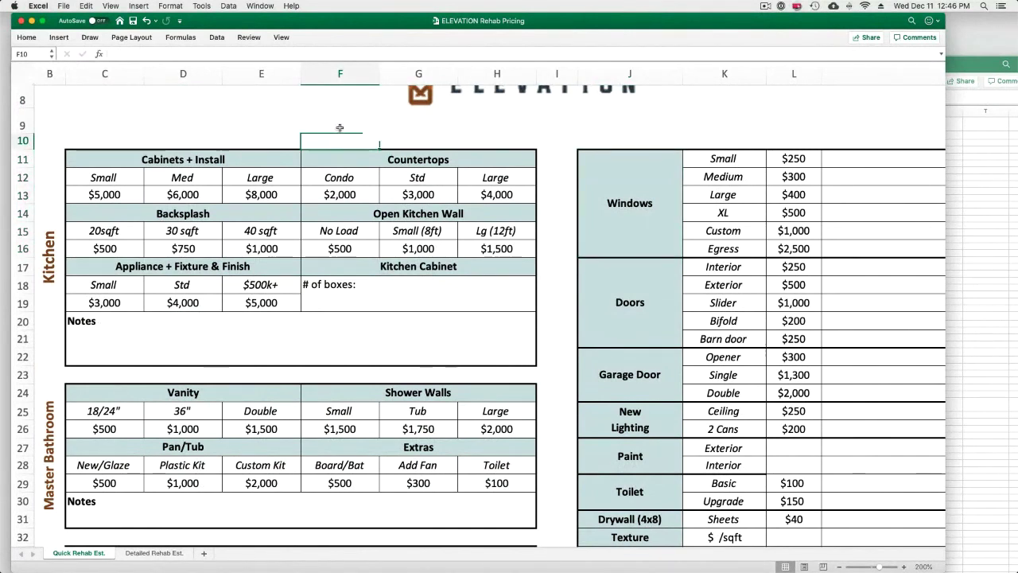
scroll(339, 128, up, 2)
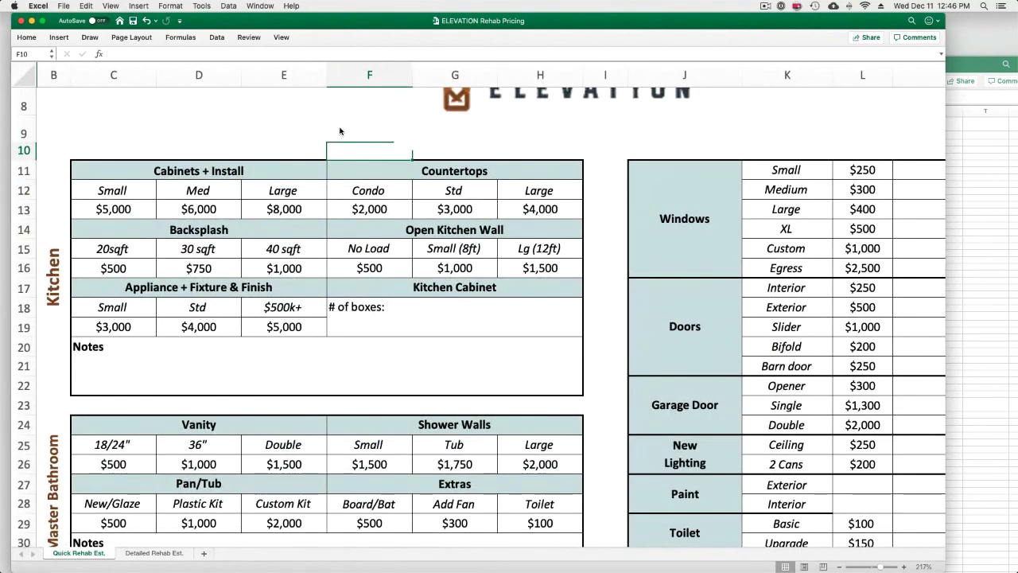
click(302, 121)
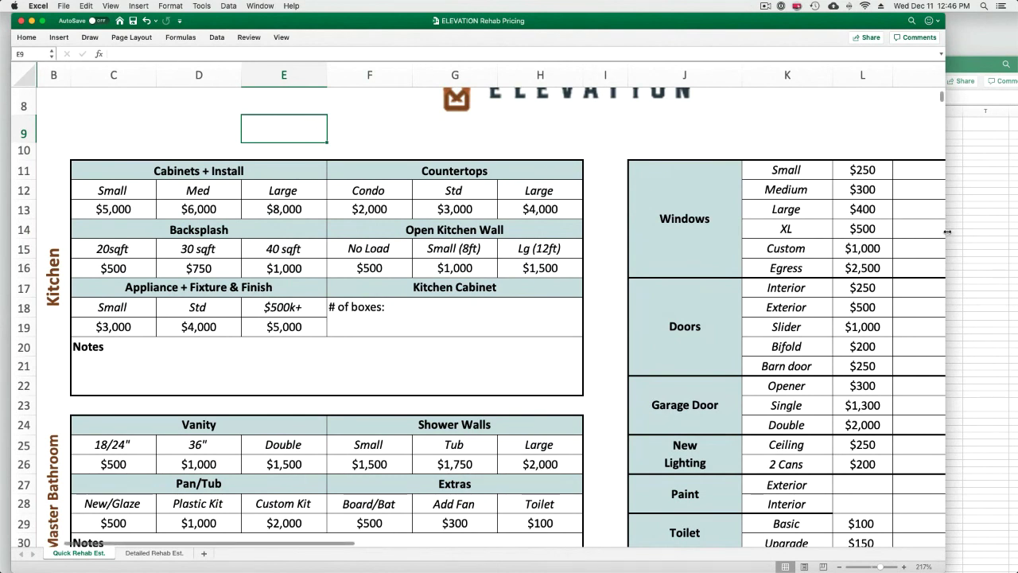
Step: Widen the ELEVATION Rehab Pricing window to span the full width of the screen
drag(947, 232, 1017, 231)
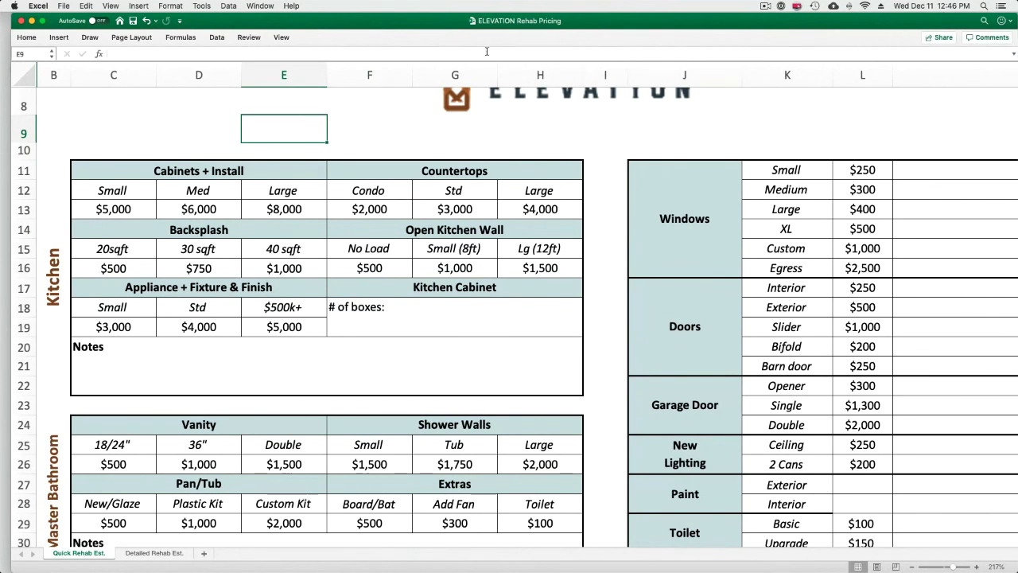
drag(460, 22, 453, 22)
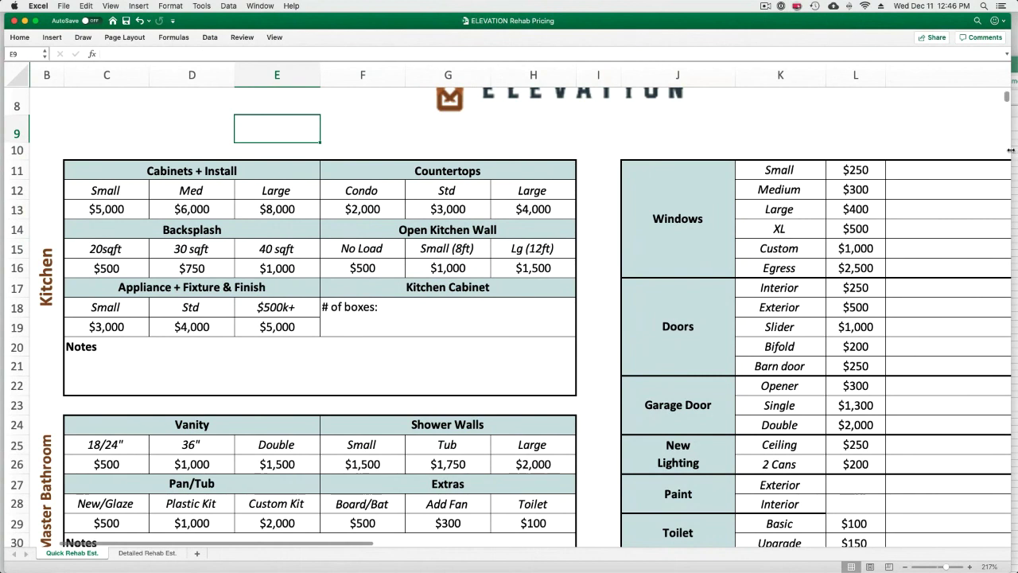
drag(1011, 151, 1017, 151)
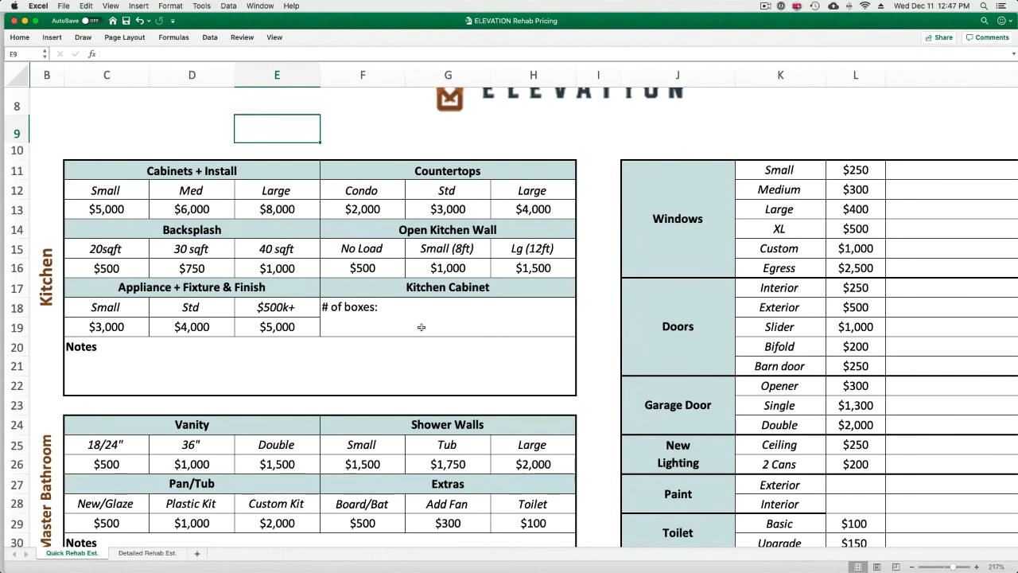
Step: Examine the kitchen cost options and the line-item prices for windows, doors and garage doors
scroll(421, 327, up, 4)
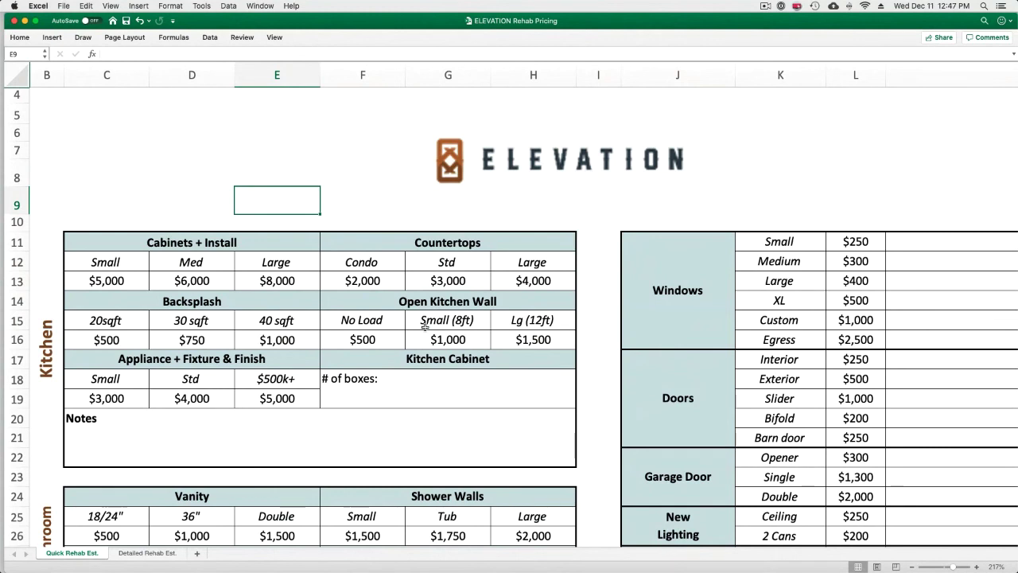
scroll(424, 327, right, 6)
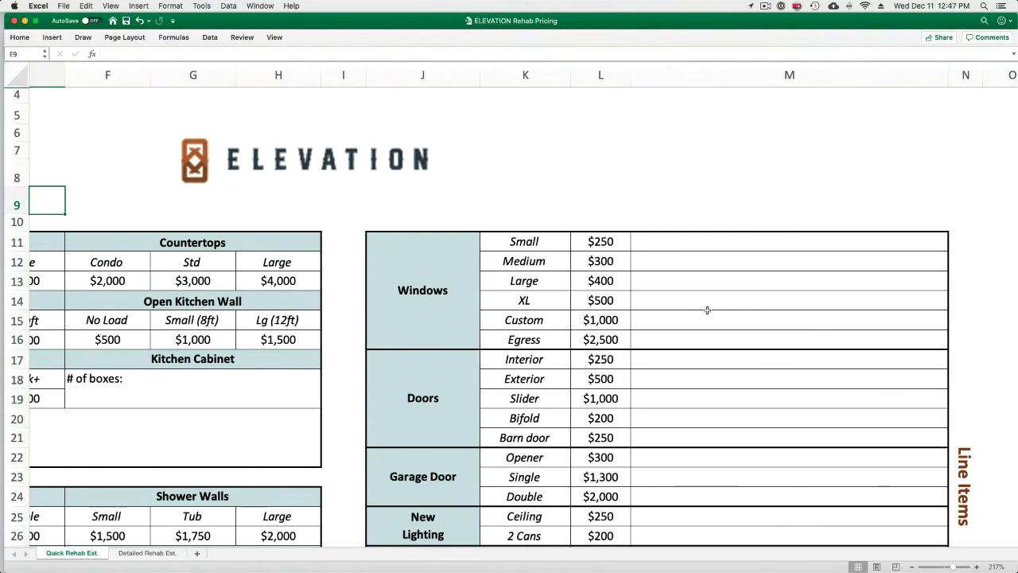
scroll(707, 310, left, 6)
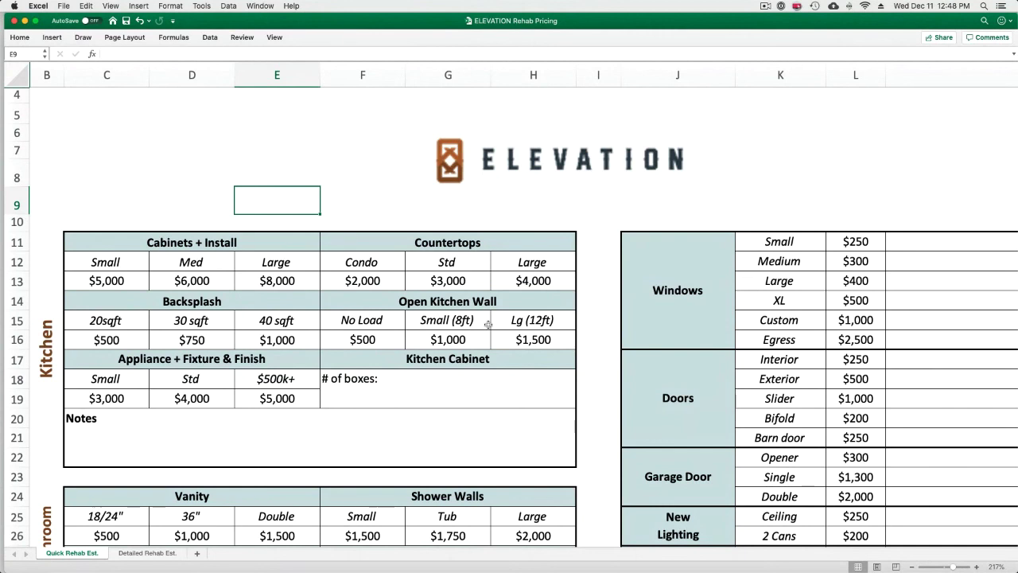
scroll(487, 323, down, 2)
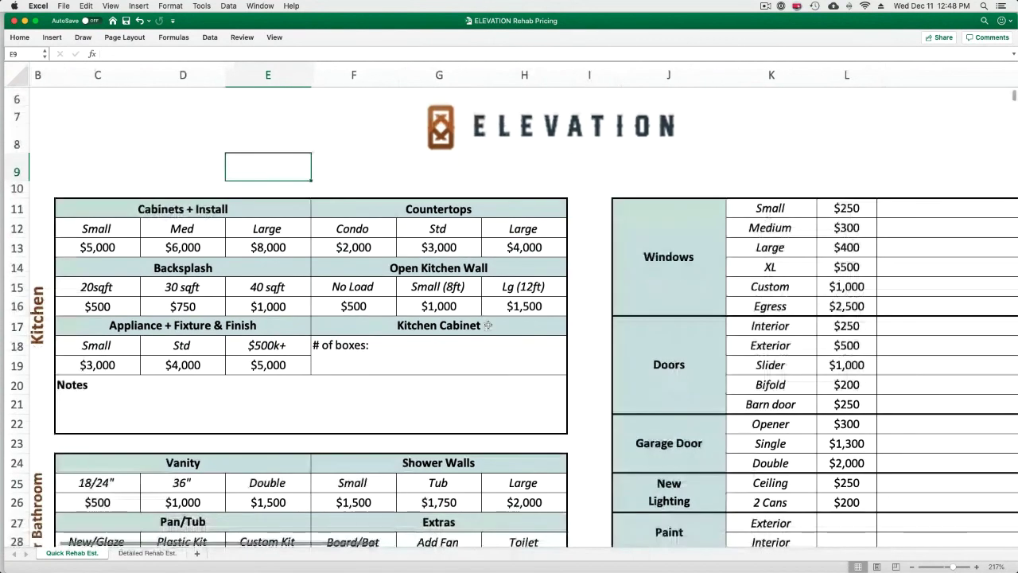
scroll(487, 325, down, 4)
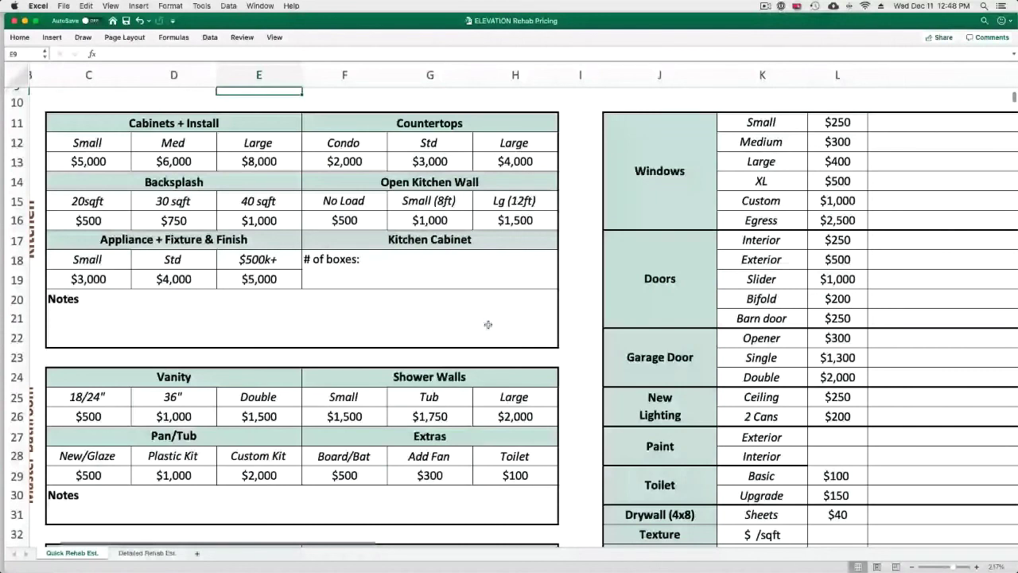
scroll(487, 325, left, 1)
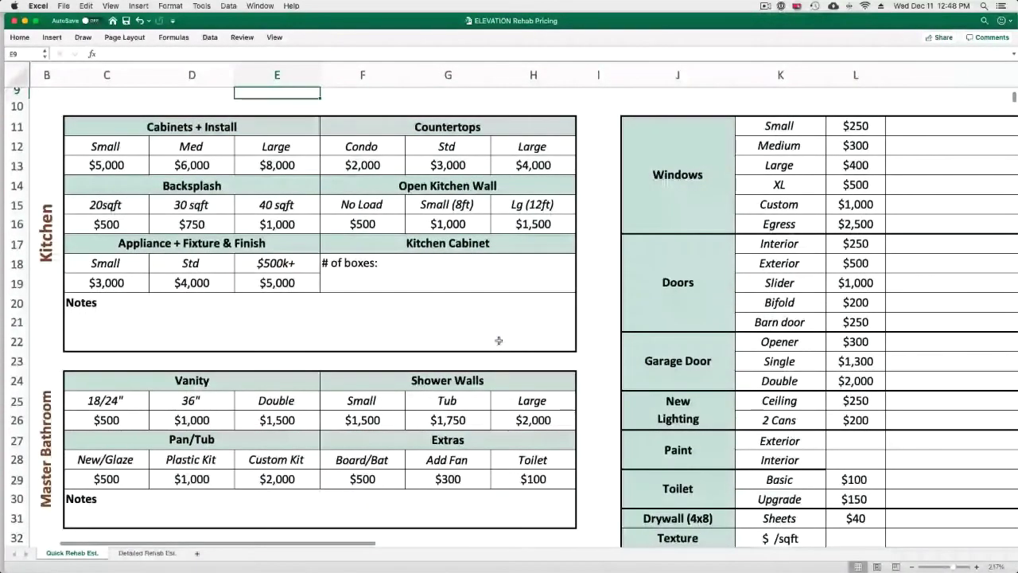
scroll(498, 340, up, 2)
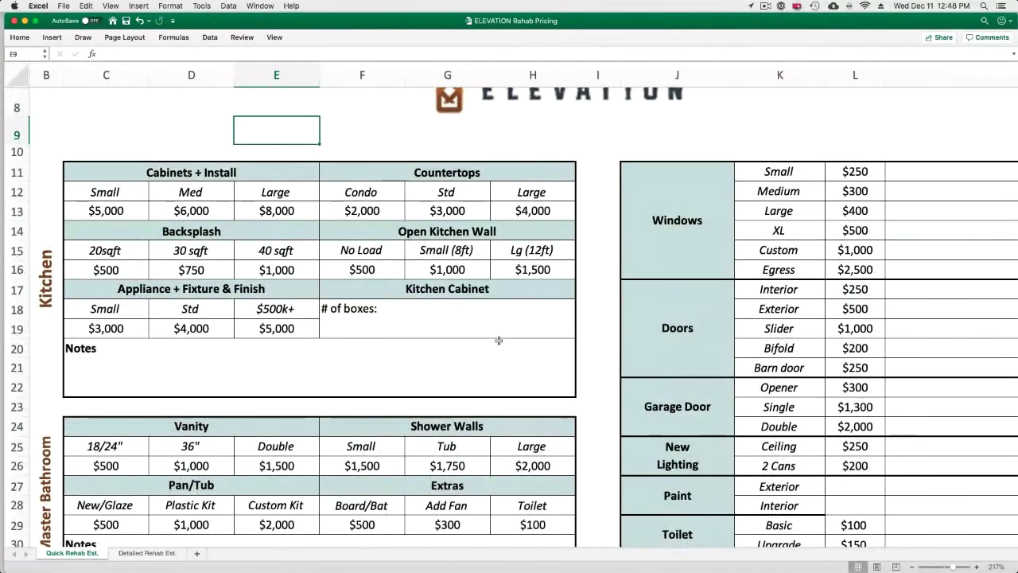
Step: Magnify the Quick Rehab Est. sheet to 247% and examine the Kitchen section's cabinet, countertop, backsplash and appliance prices
scroll(499, 340, up, 1)
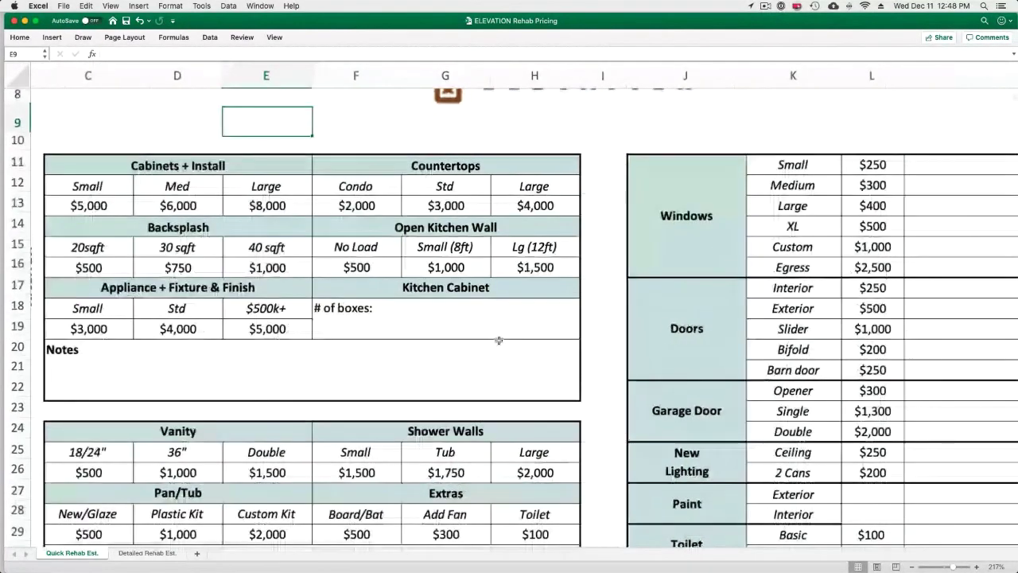
scroll(499, 340, up, 5)
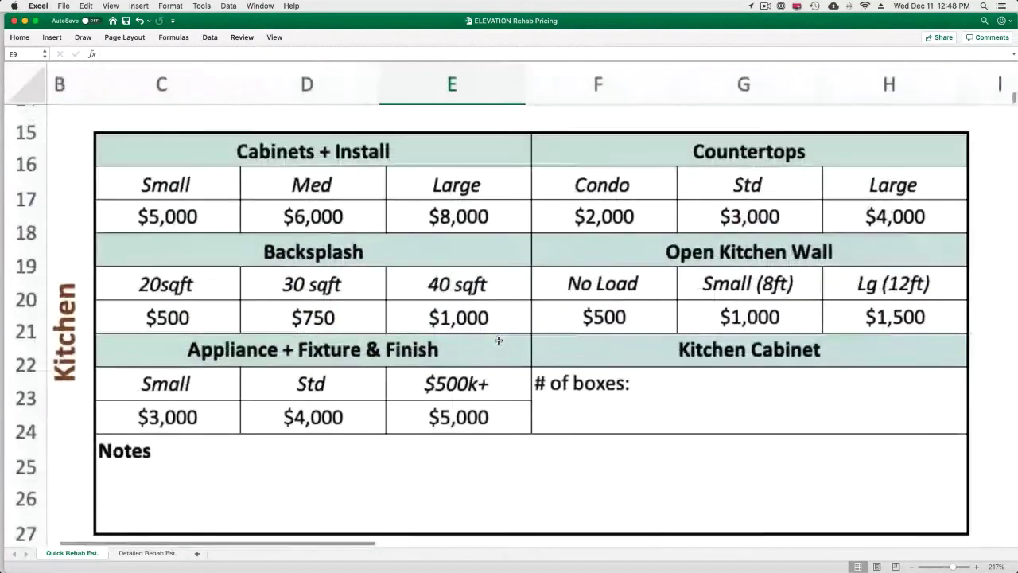
scroll(499, 340, down, 5)
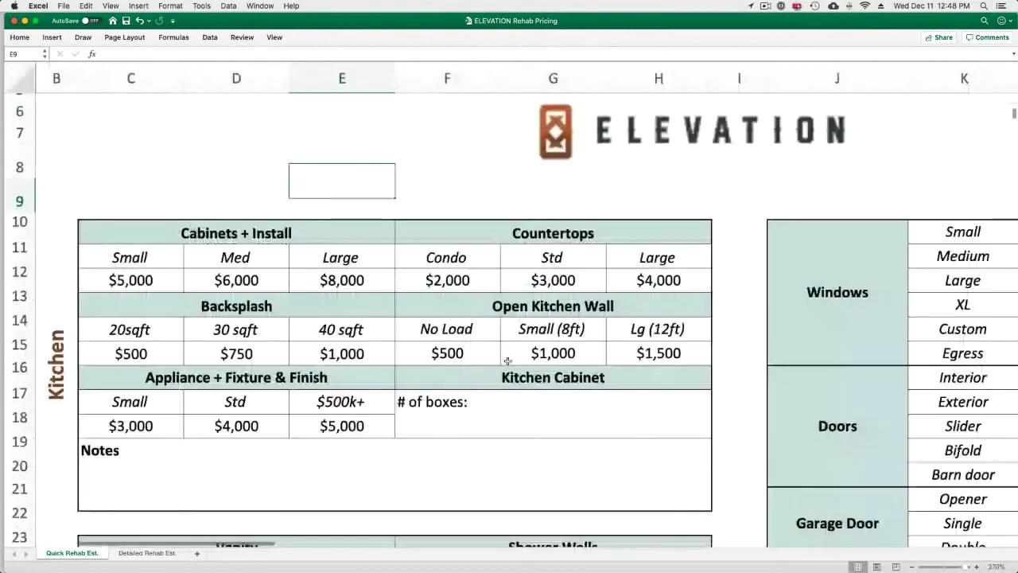
scroll(507, 361, down, 5)
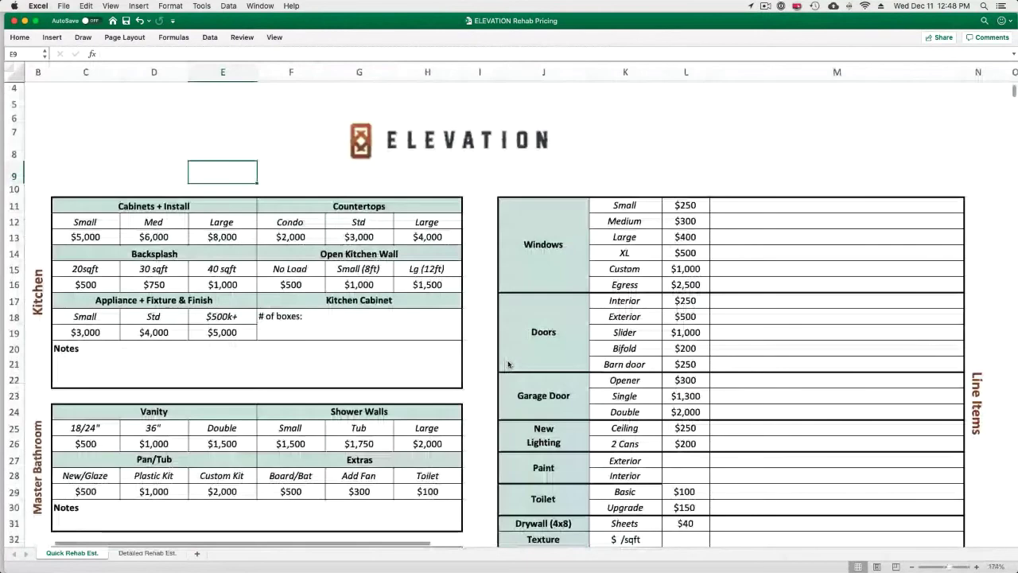
scroll(369, 301, up, 2)
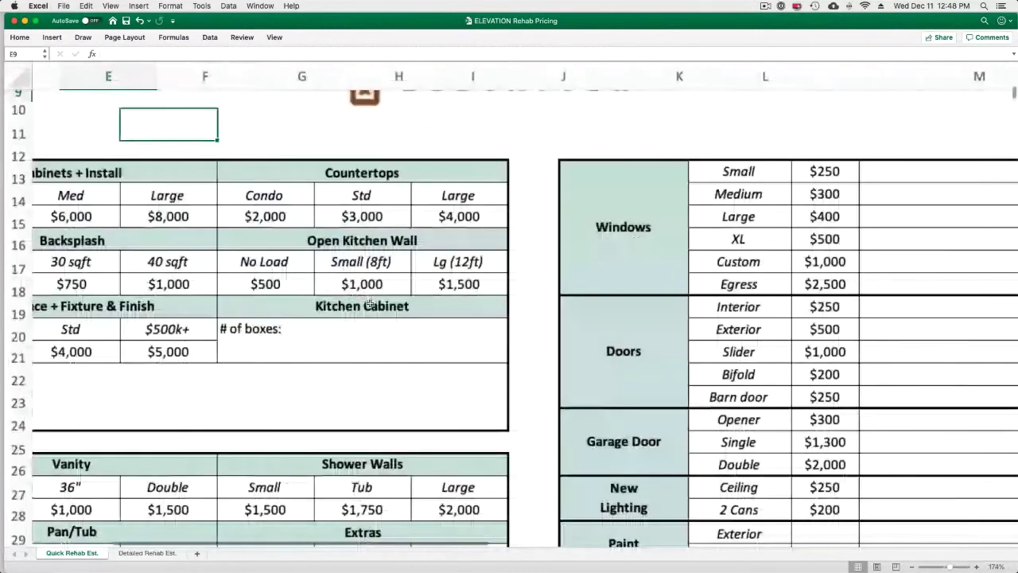
scroll(369, 305, up, 2)
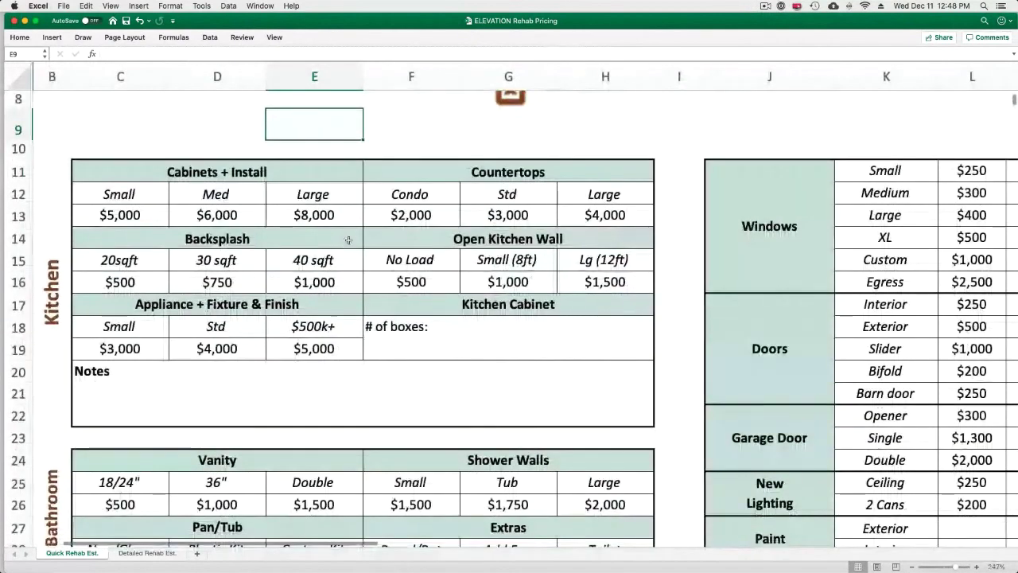
scroll(354, 254, down, 1)
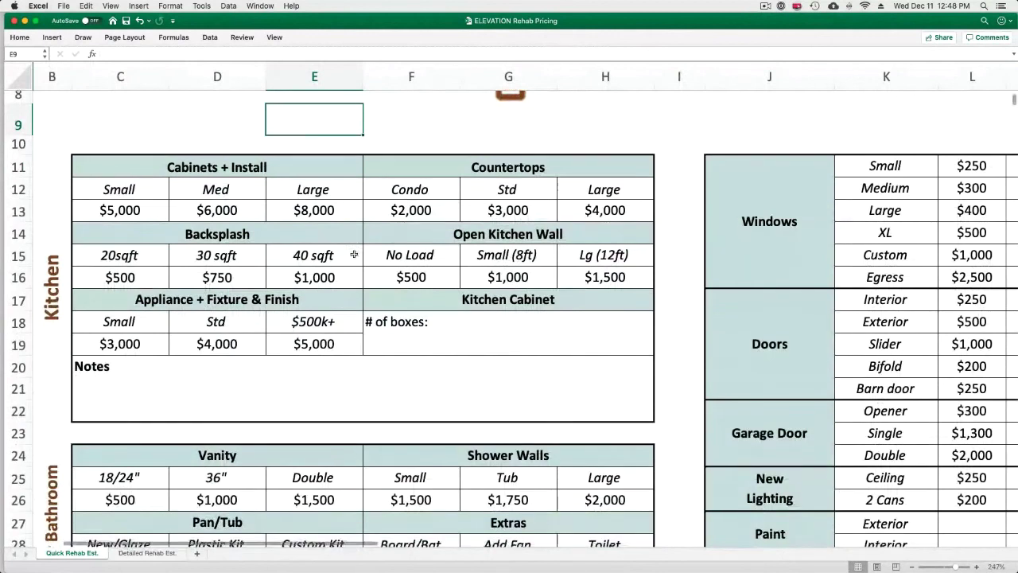
Step: Look through the whole estimate sheet, from the kitchen and bathroom sections to the bedroom/living spaces and basement
scroll(354, 253, down, 5)
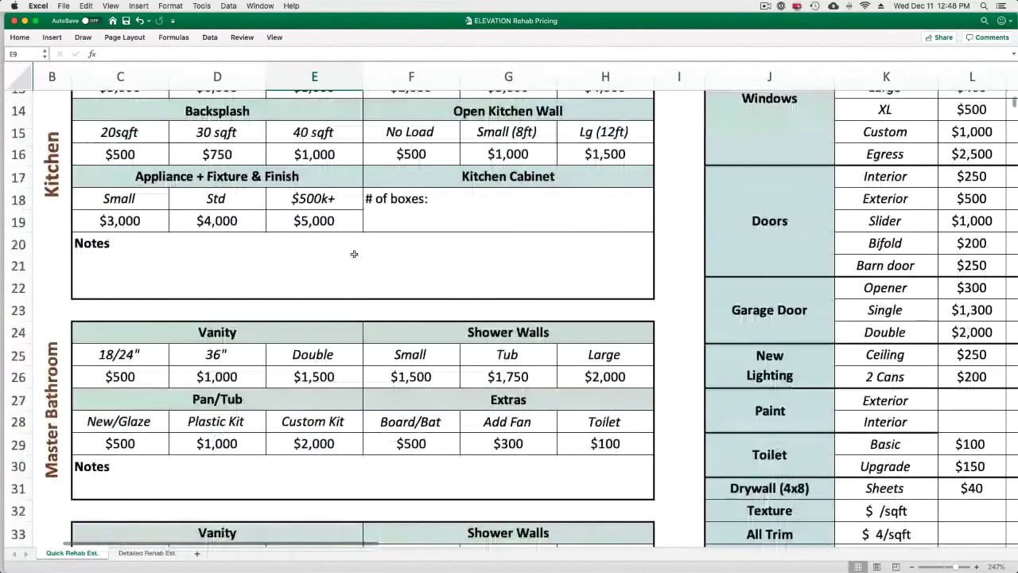
scroll(354, 254, down, 10)
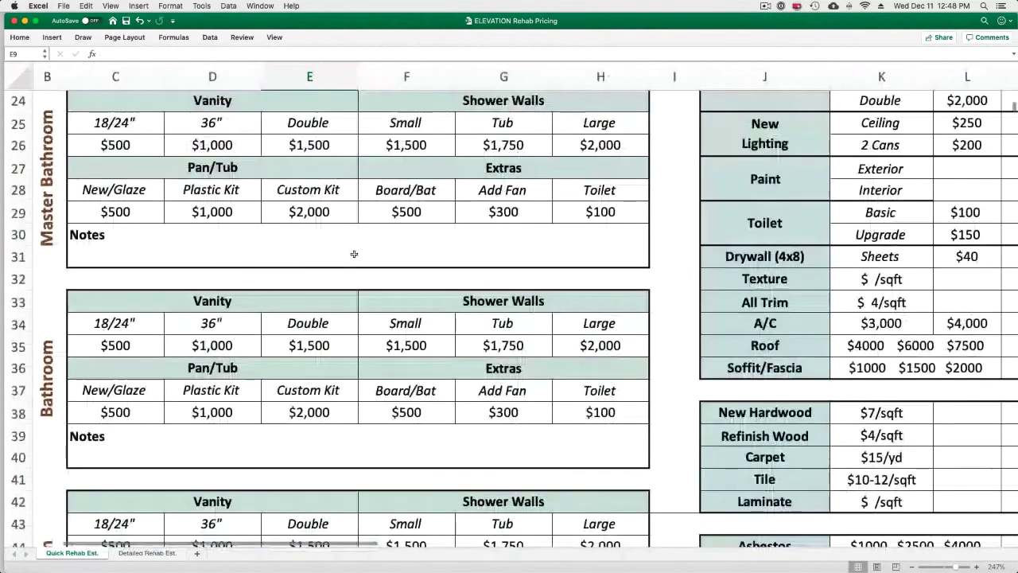
scroll(354, 254, down, 2)
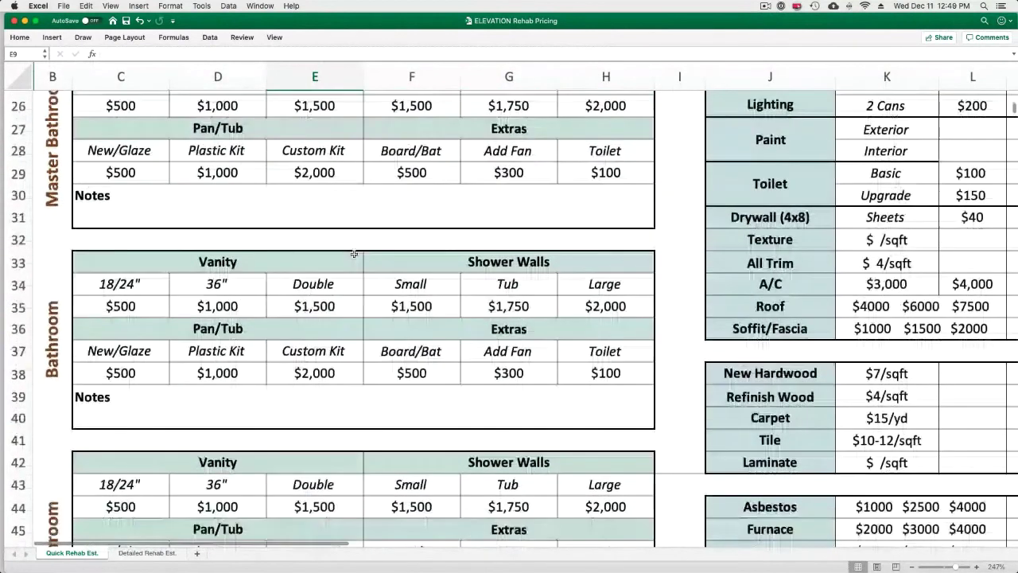
scroll(354, 253, down, 9)
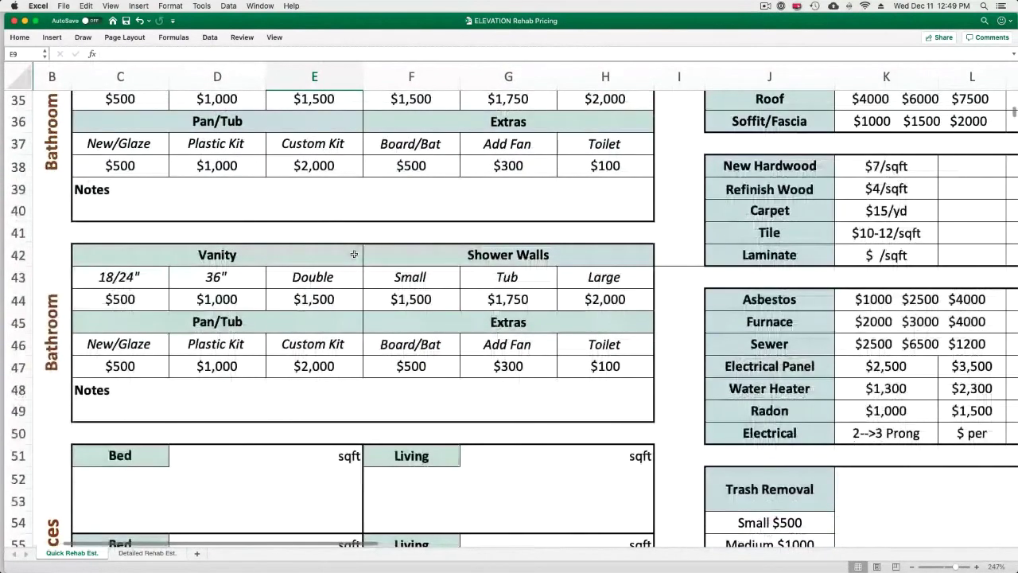
scroll(353, 254, down, 4)
scroll(354, 254, up, 1)
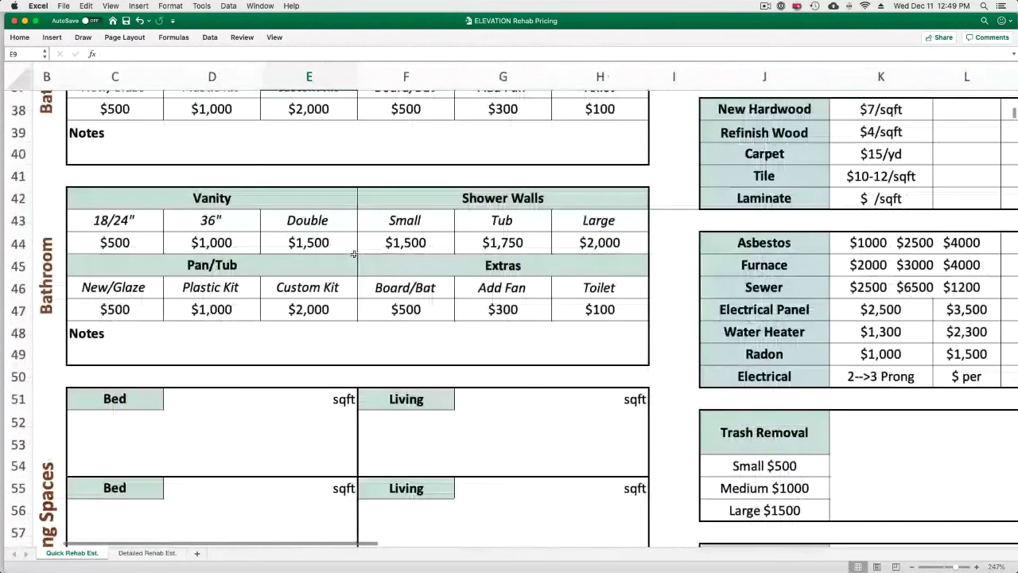
scroll(354, 253, down, 2)
scroll(354, 253, down, 7)
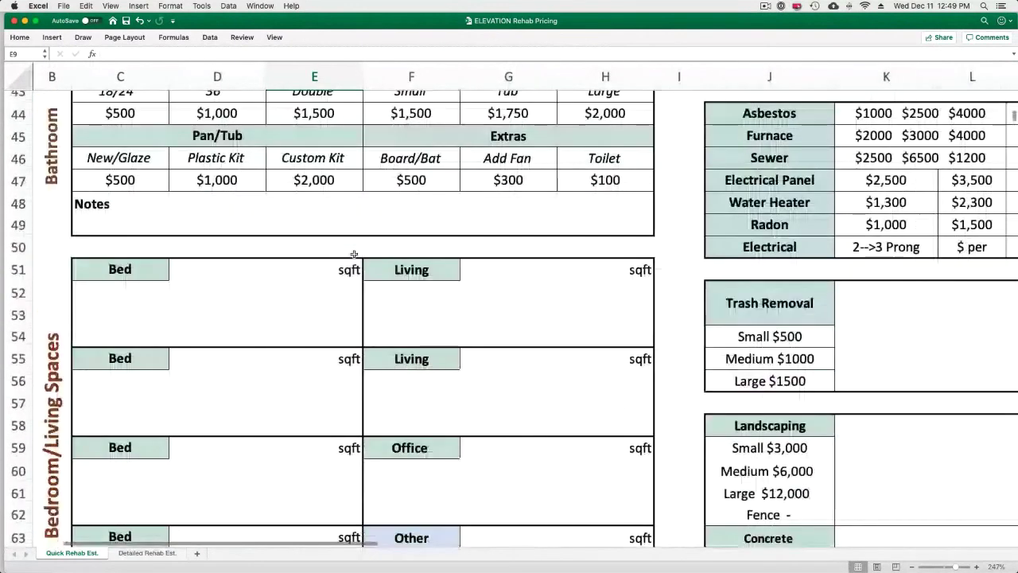
scroll(354, 254, down, 13)
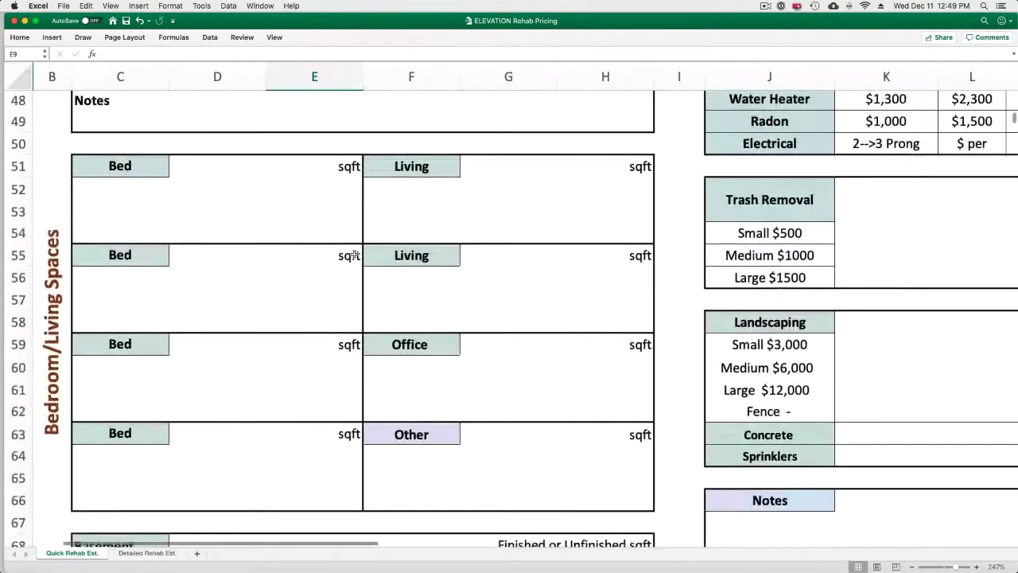
scroll(354, 253, up, 20)
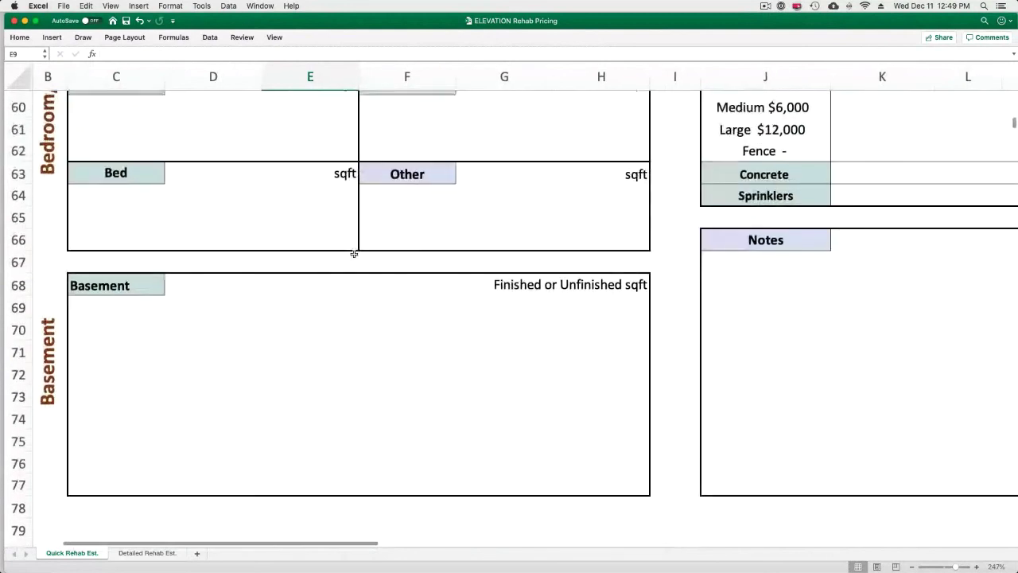
scroll(353, 254, up, 7)
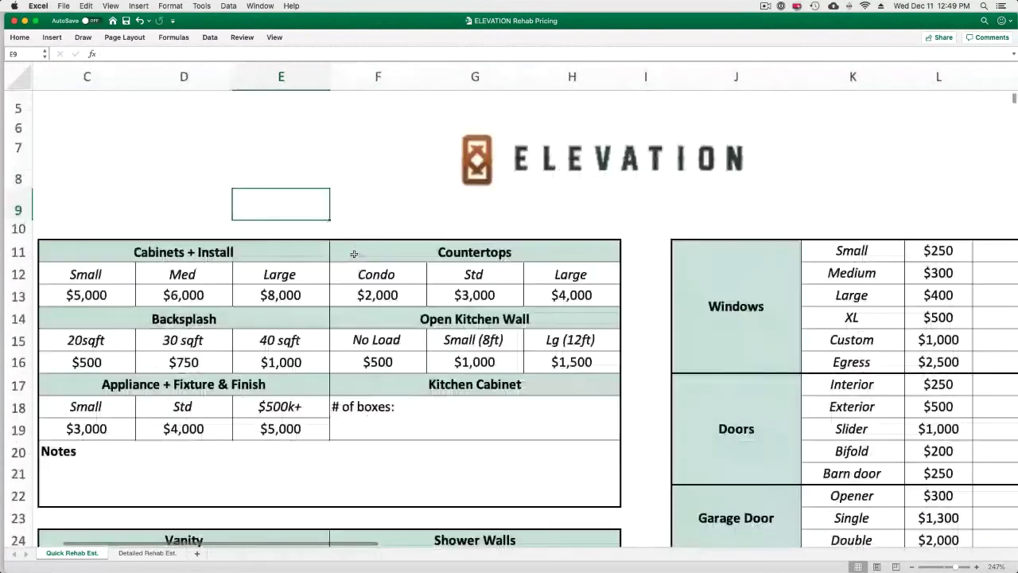
Step: Examine the Master Bathroom and Bathroom sections' prices for vanities, shower walls, pans/tubs and extras
scroll(354, 254, down, 13)
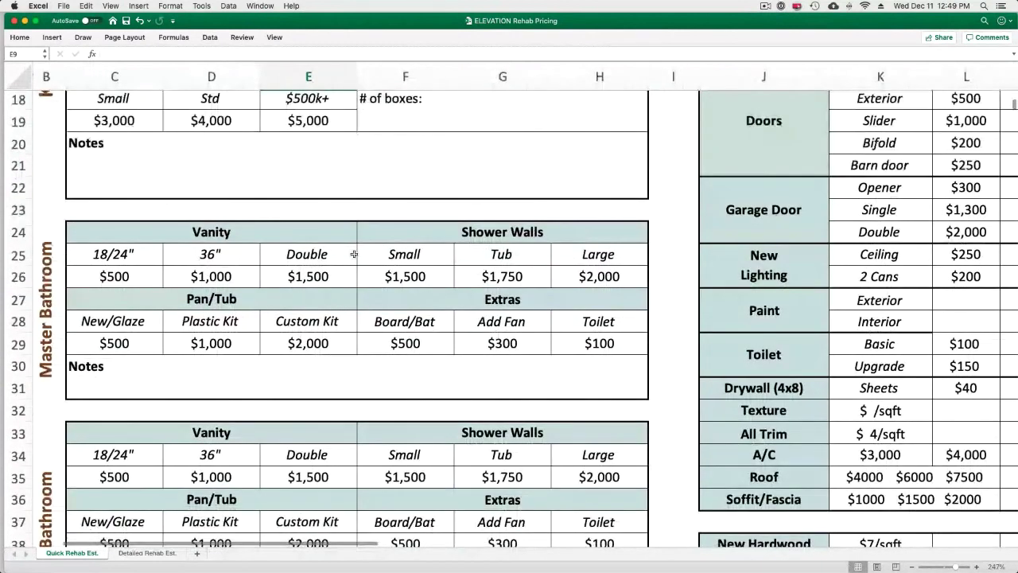
scroll(353, 254, down, 6)
scroll(354, 254, down, 2)
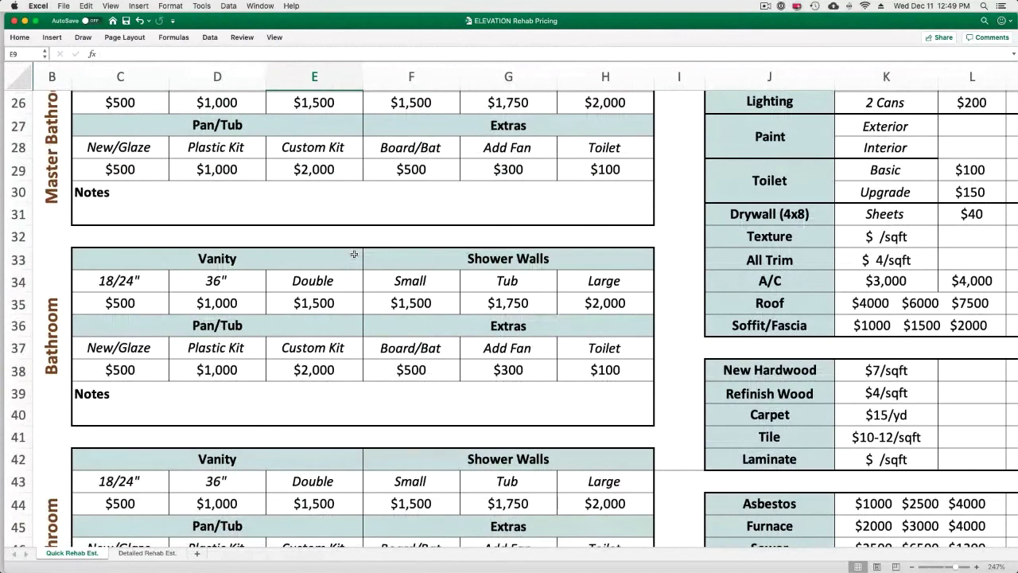
Step: Examine the Bathroom section below the Master Bathroom and the line-item prices from windows down to soffit/fascia
scroll(353, 254, down, 3)
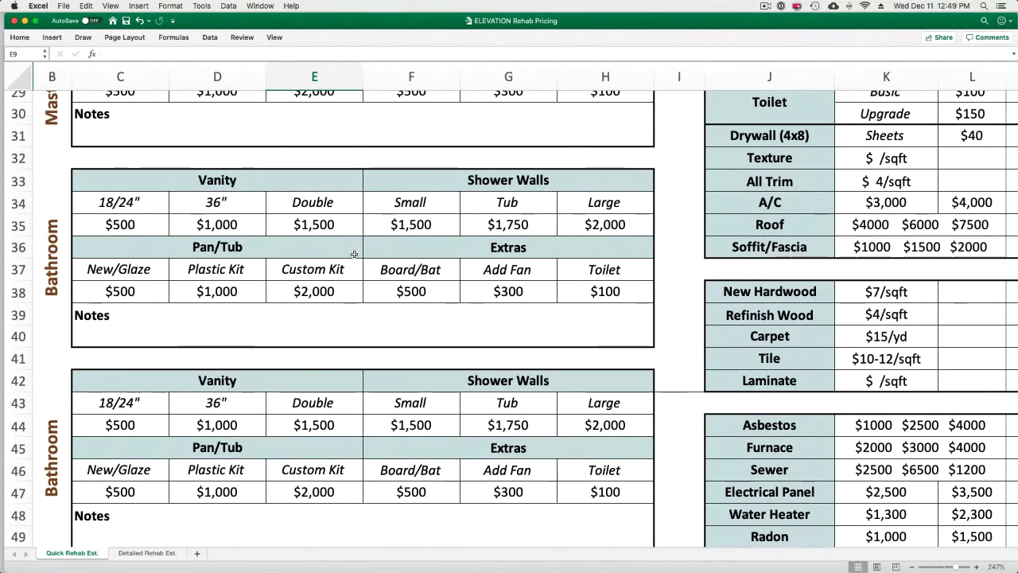
scroll(354, 253, up, 4)
scroll(354, 254, right, 5)
scroll(354, 254, up, 5)
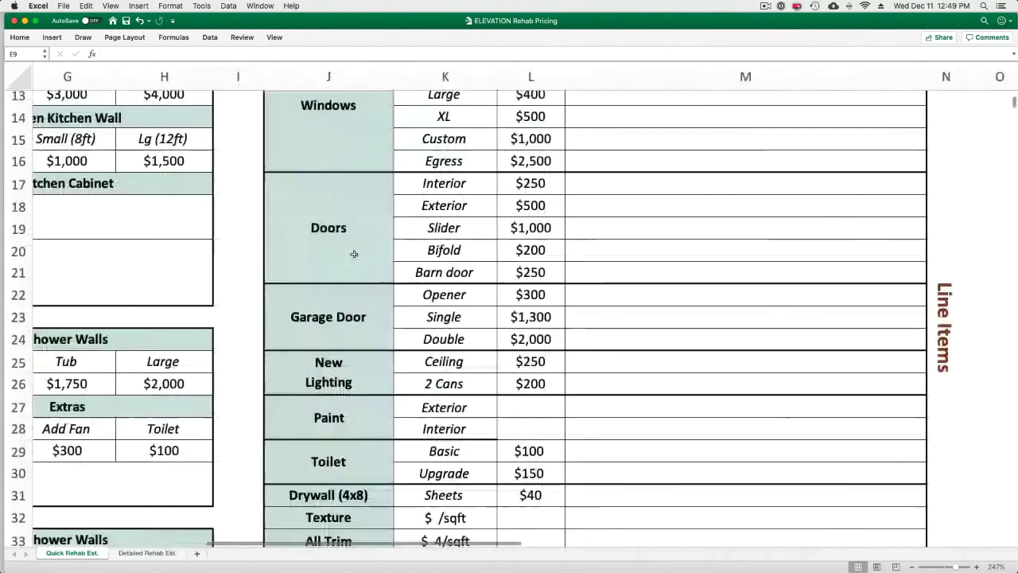
scroll(354, 253, left, 2)
scroll(354, 253, up, 1)
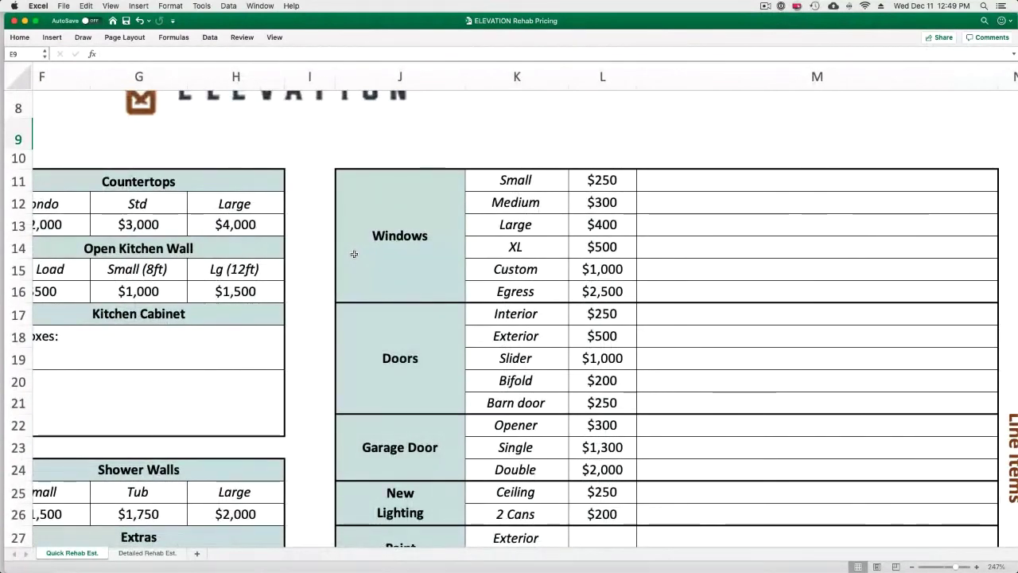
scroll(354, 254, down, 5)
scroll(354, 254, left, 1)
scroll(354, 254, down, 3)
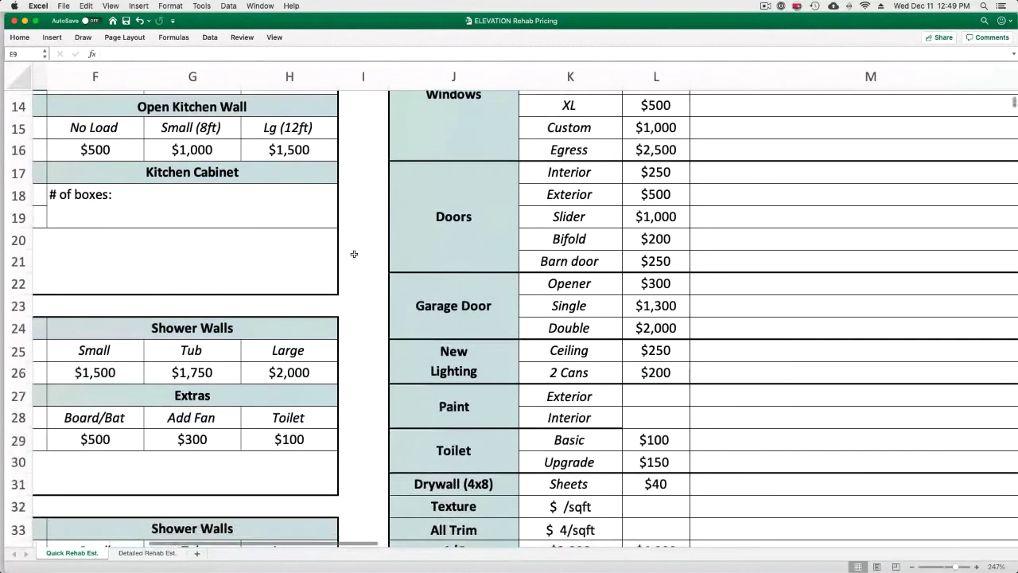
scroll(354, 253, left, 1)
scroll(353, 254, down, 2)
scroll(354, 254, left, 1)
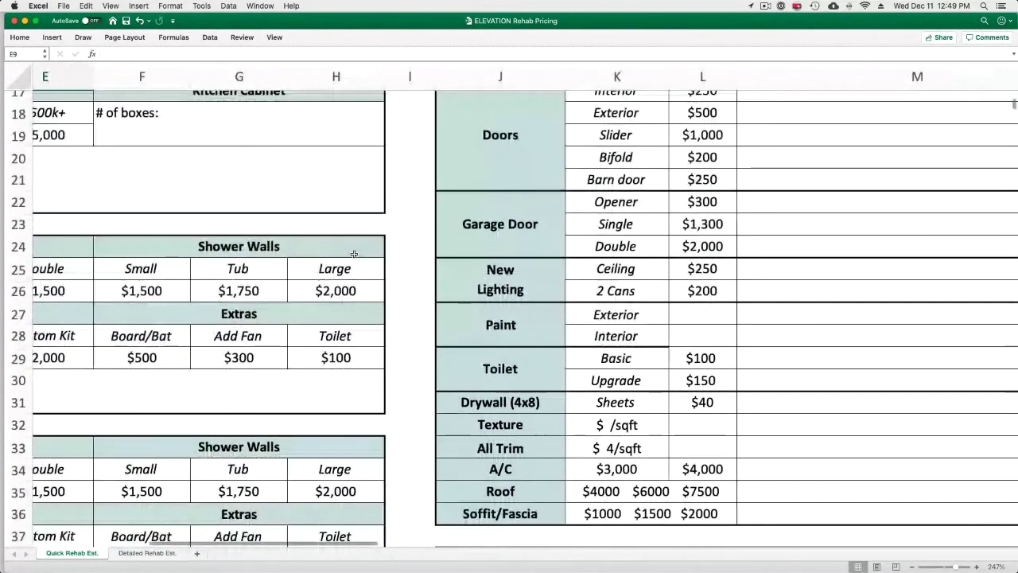
Step: Magnify the Kitchen section to 400% and examine its cabinet, countertop, backsplash, open kitchen wall and appliance prices
scroll(354, 253, up, 3)
scroll(354, 254, left, 4)
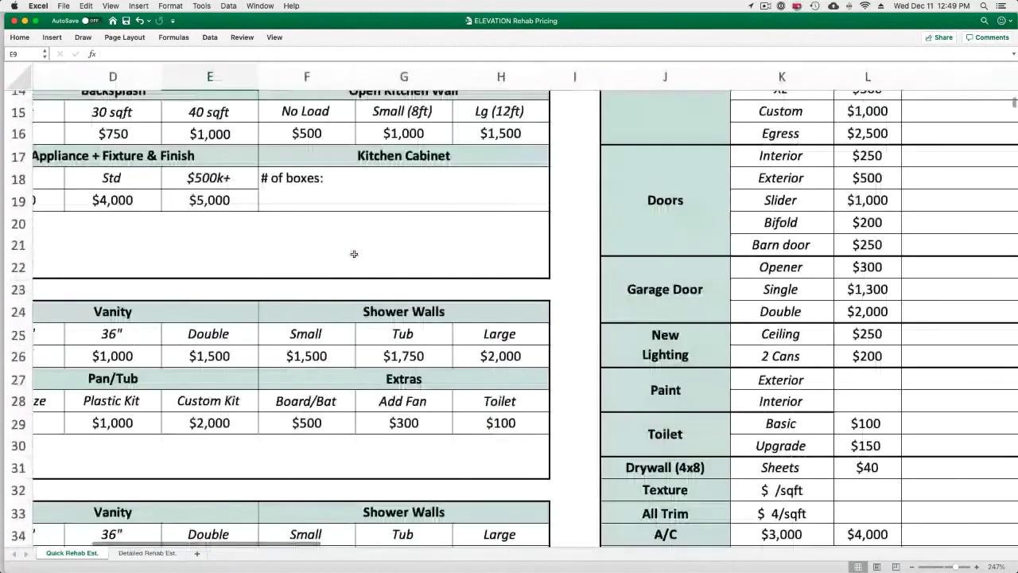
scroll(354, 254, up, 7)
scroll(354, 254, left, 3)
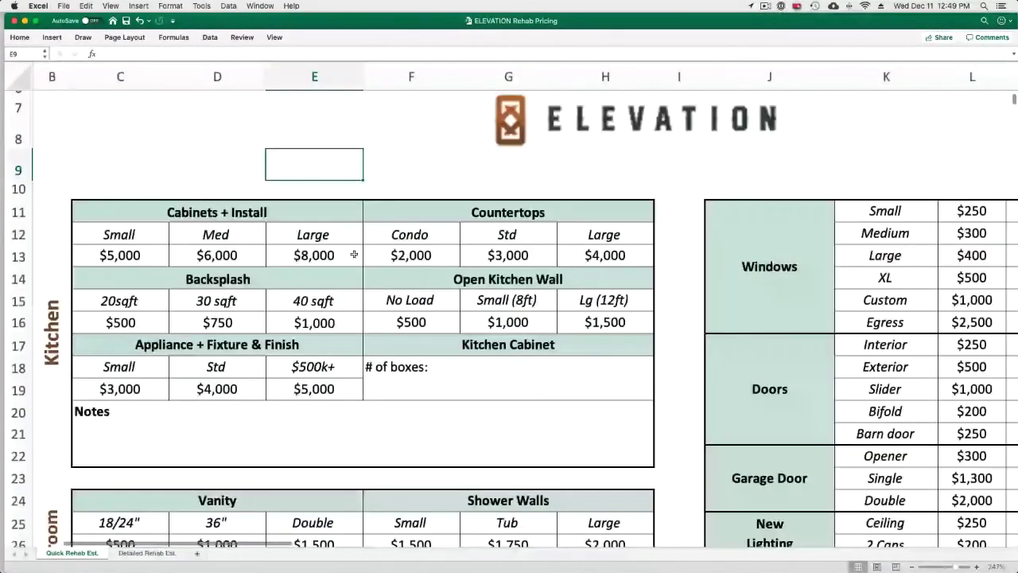
scroll(354, 254, down, 1)
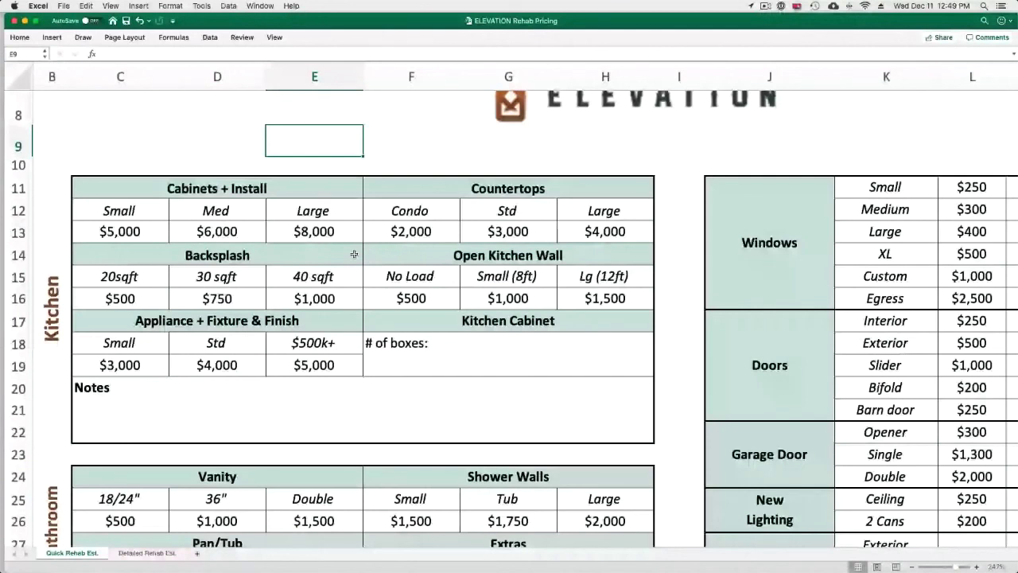
scroll(353, 254, up, 2)
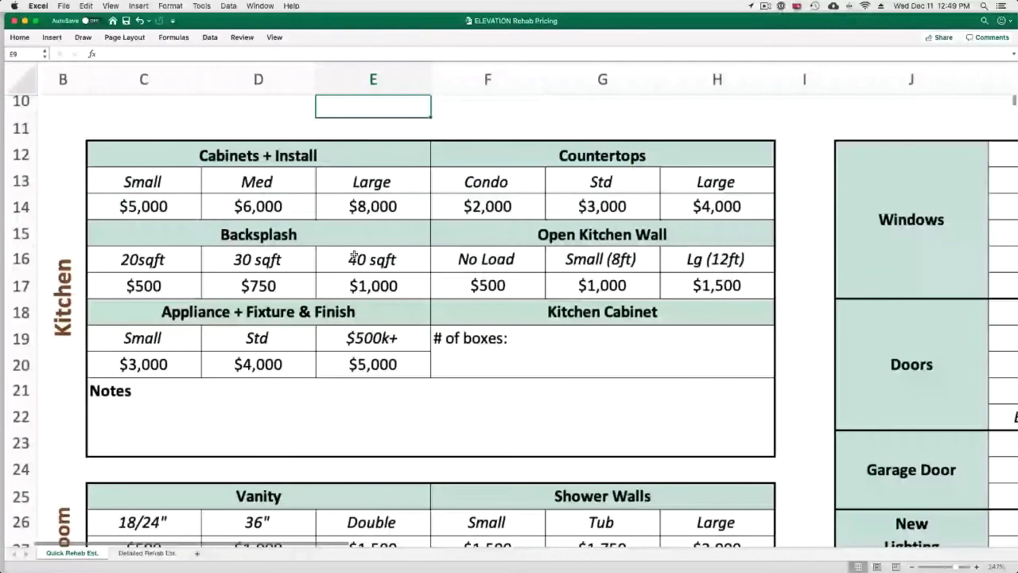
scroll(354, 253, up, 2)
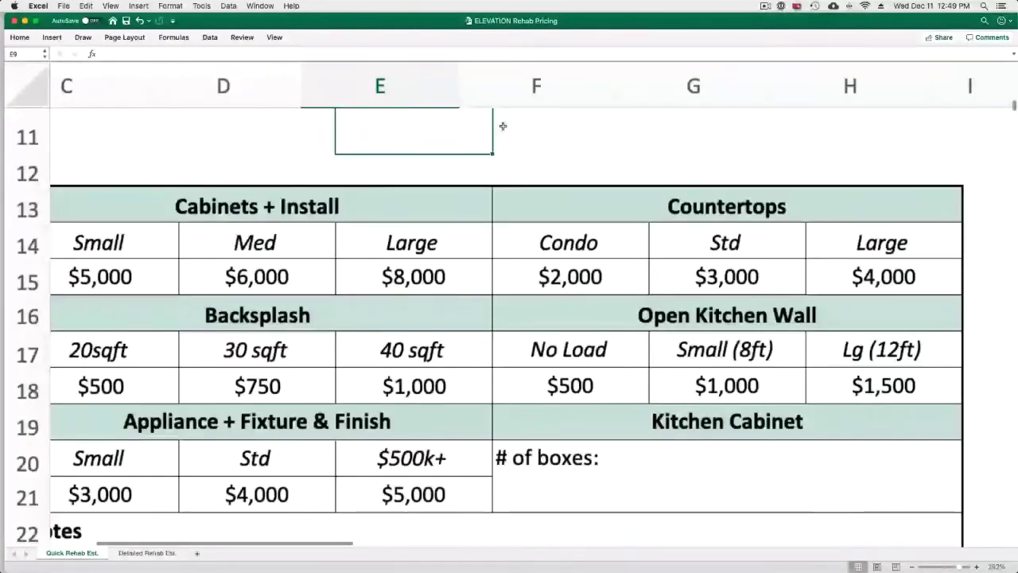
scroll(502, 128, up, 2)
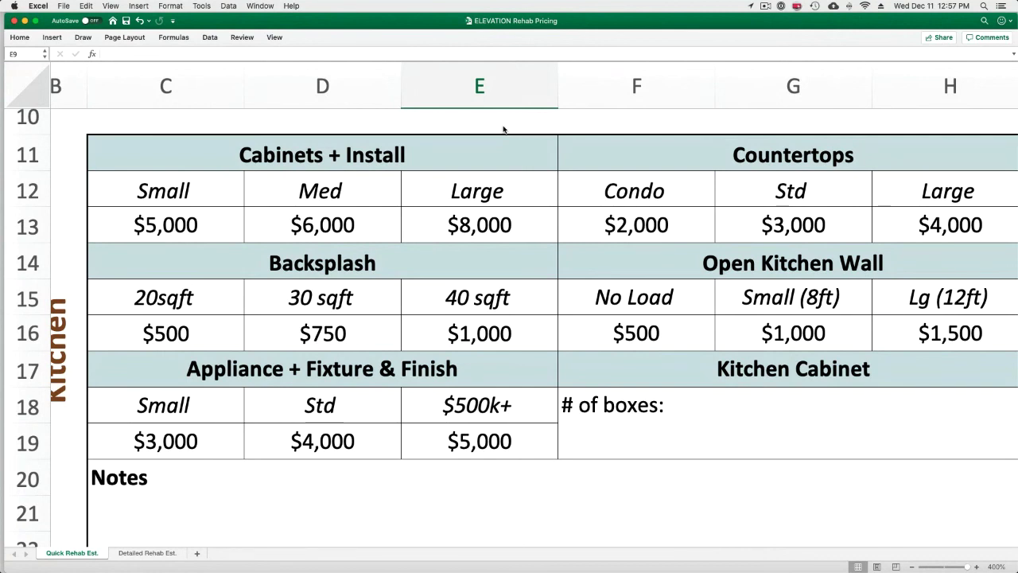
scroll(504, 129, down, 3)
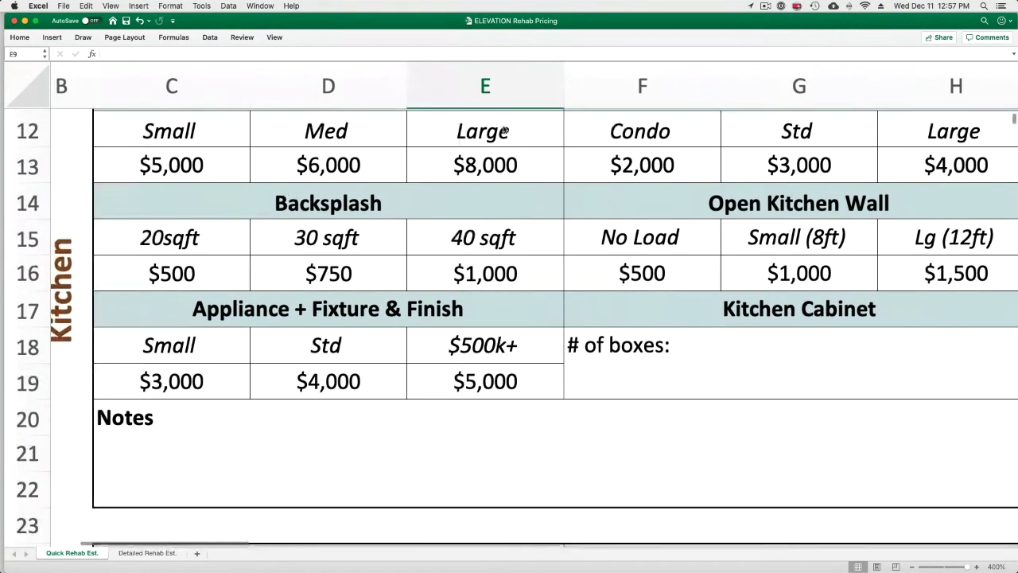
scroll(504, 129, down, 1)
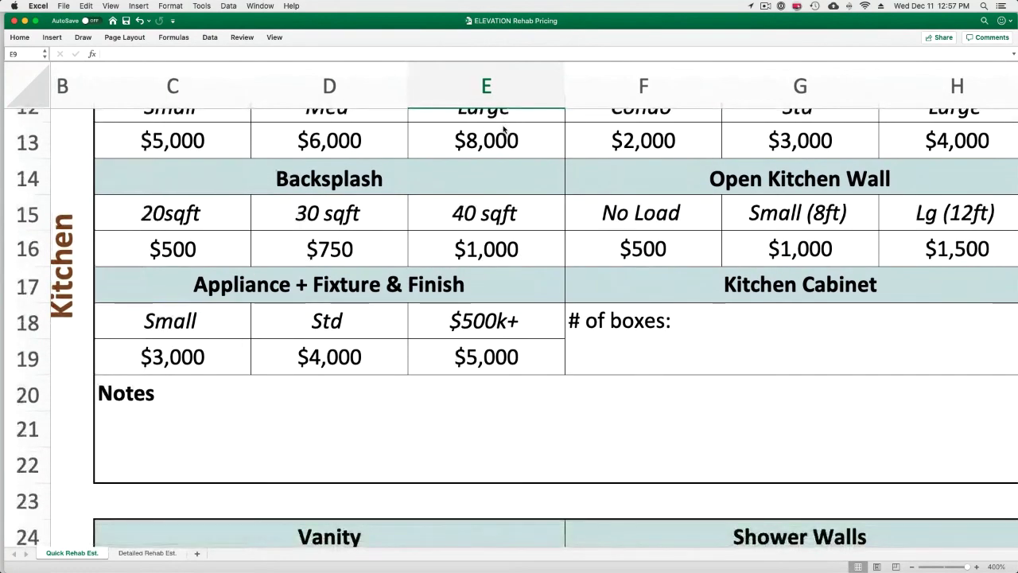
scroll(504, 129, up, 1)
scroll(503, 129, up, 3)
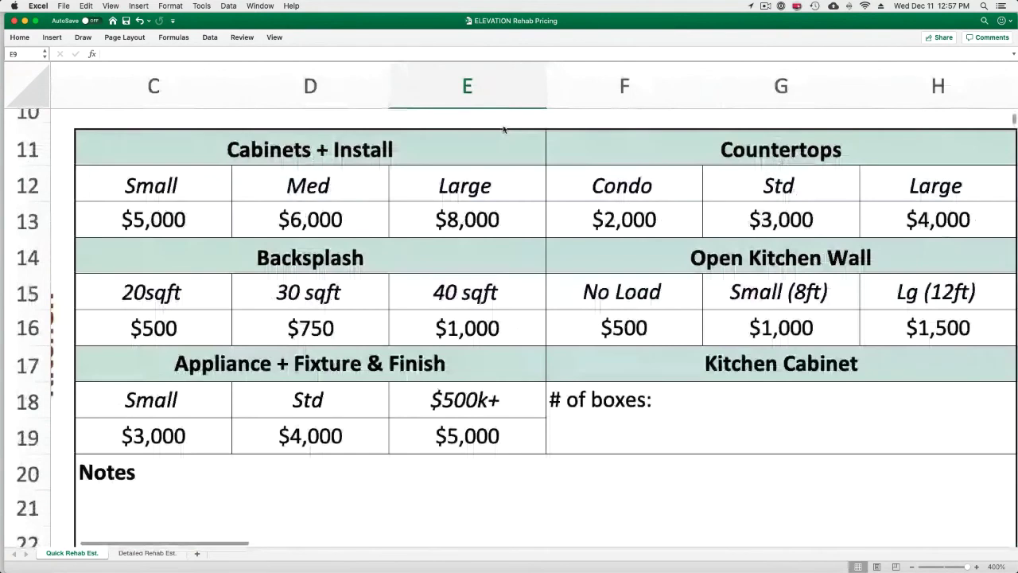
scroll(503, 129, up, 1)
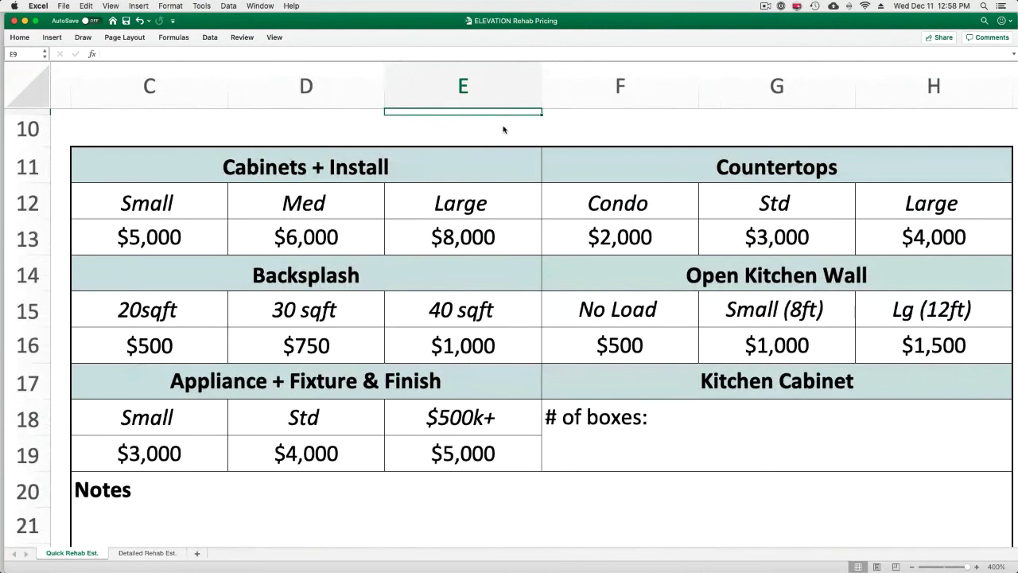
Step: Examine the Master Bathroom prices and the line items for doors, garage doors, new lighting, paint and toilets
scroll(502, 129, down, 3)
scroll(502, 129, down, 7)
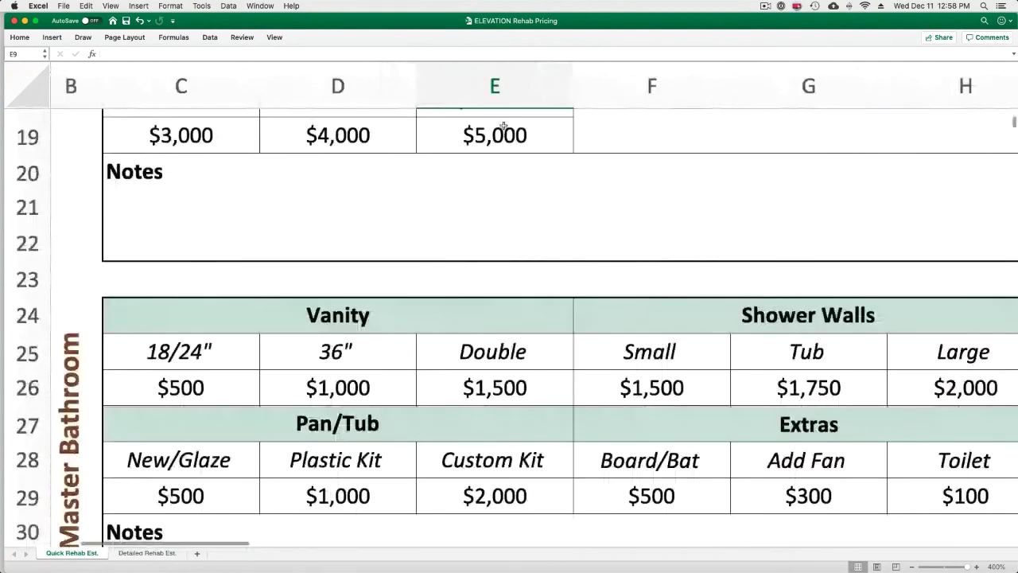
scroll(503, 126, down, 1)
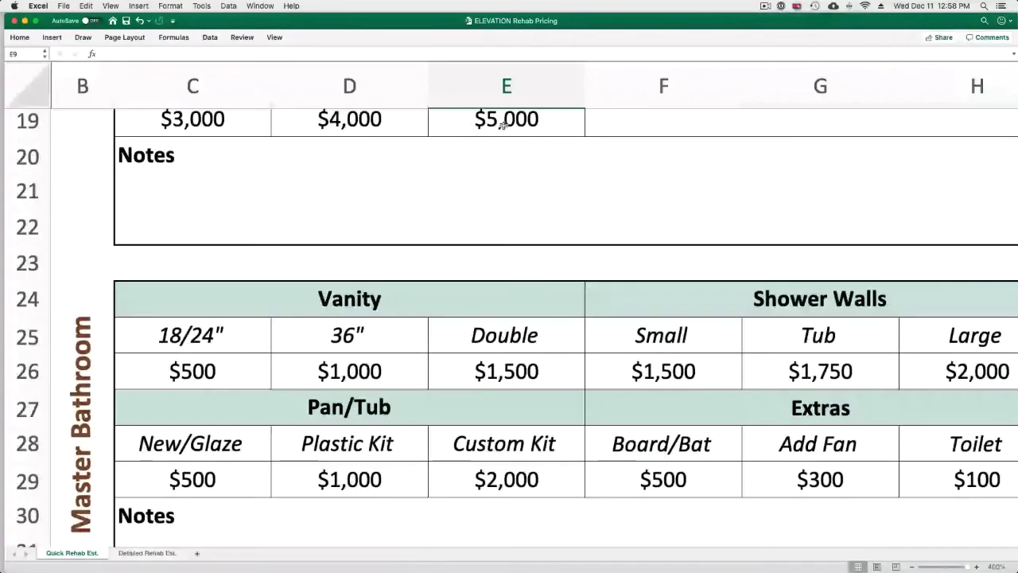
scroll(503, 126, right, 2)
scroll(503, 126, right, 4)
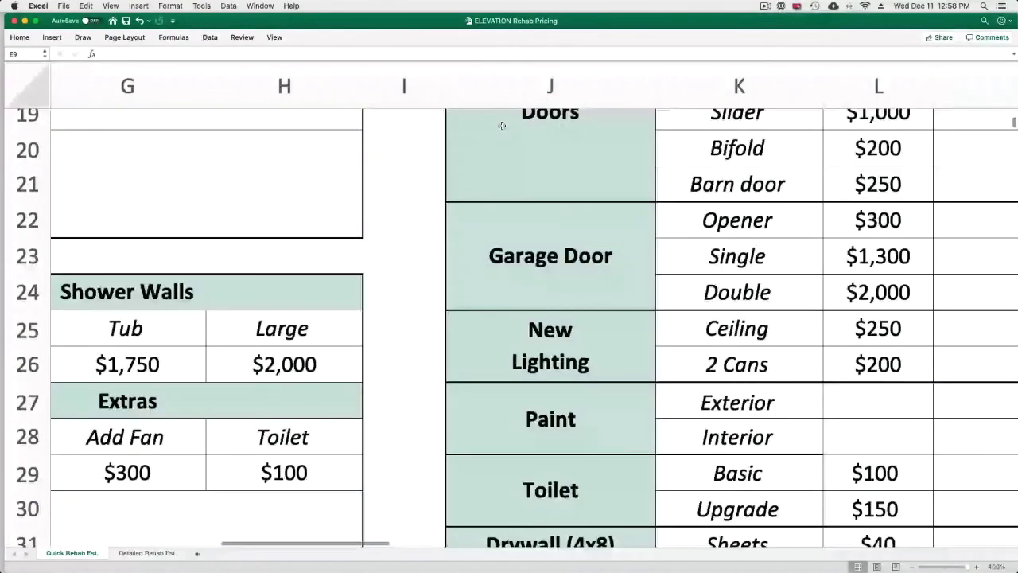
scroll(502, 126, right, 2)
scroll(501, 126, up, 4)
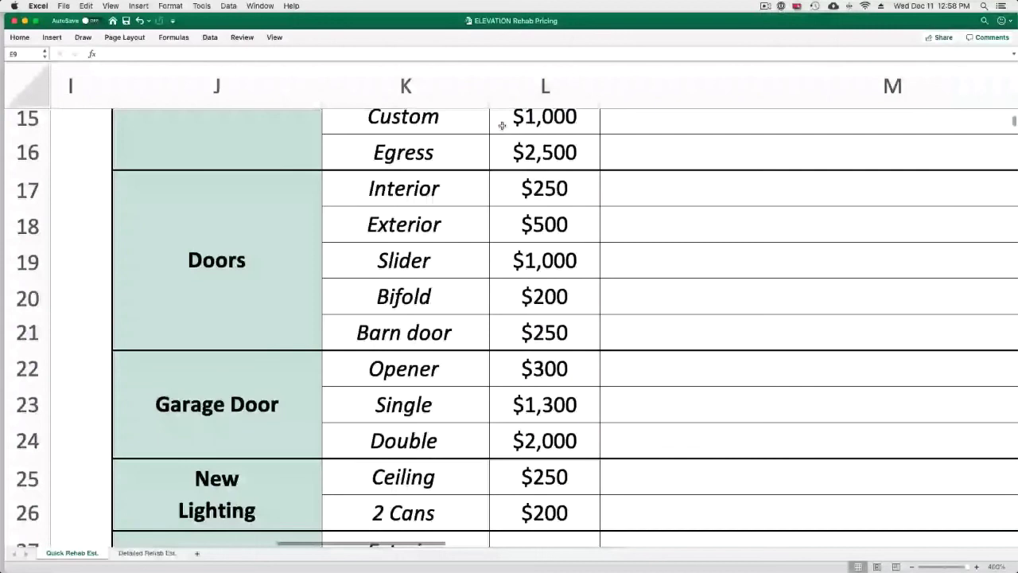
scroll(502, 125, down, 4)
scroll(501, 126, right, 1)
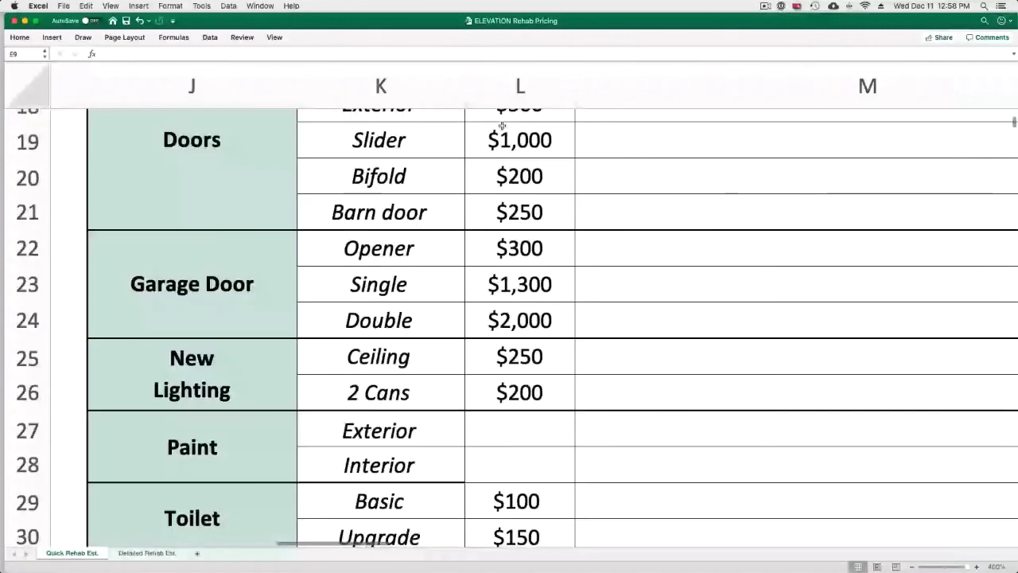
Step: Examine the prices for asbestos, furnace, sewer, electrical panel, water heater, radon, electrical and trash removal
scroll(502, 126, down, 20)
scroll(501, 126, left, 1)
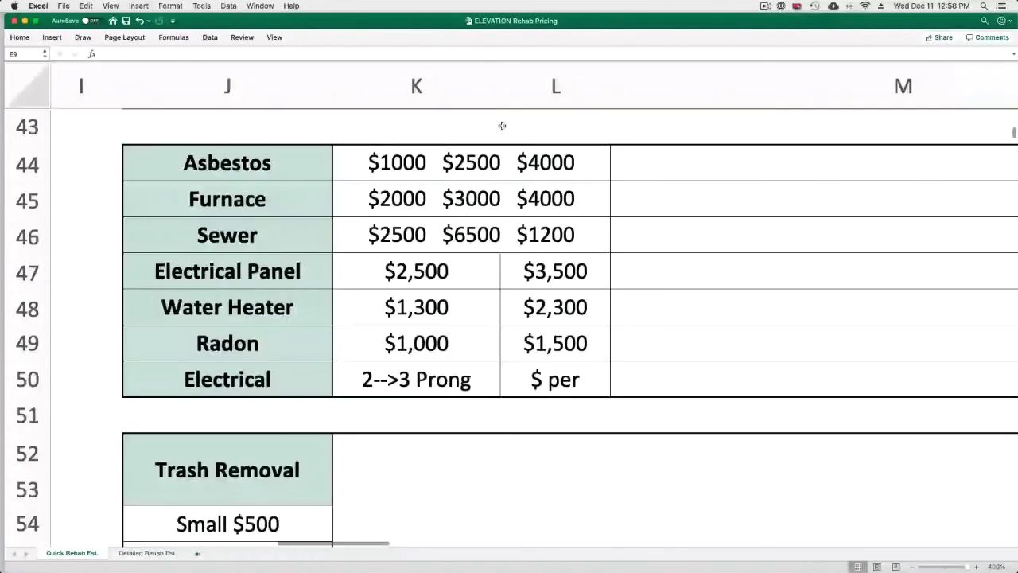
scroll(501, 126, up, 2)
scroll(502, 125, right, 1)
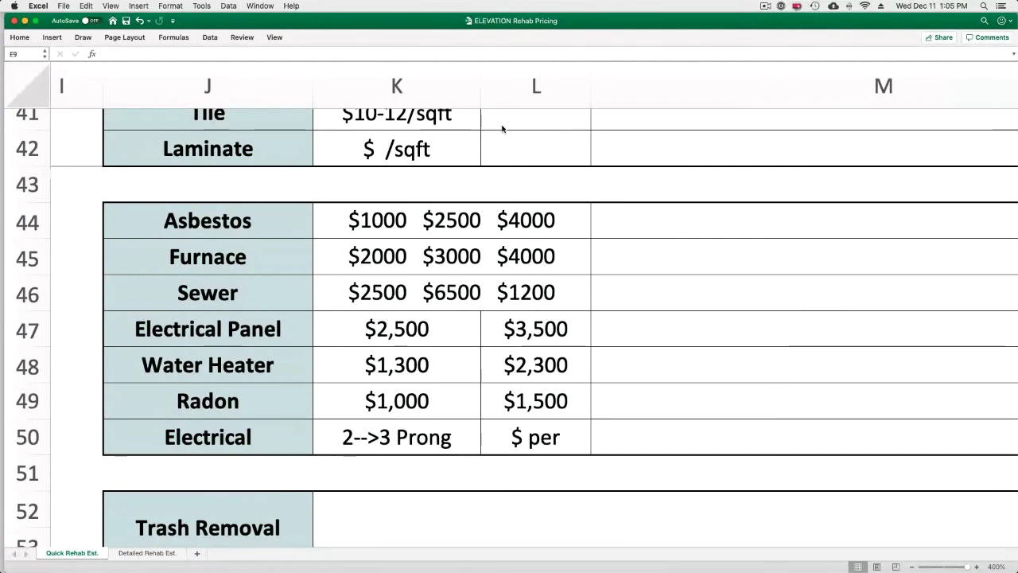
scroll(502, 128, down, 3)
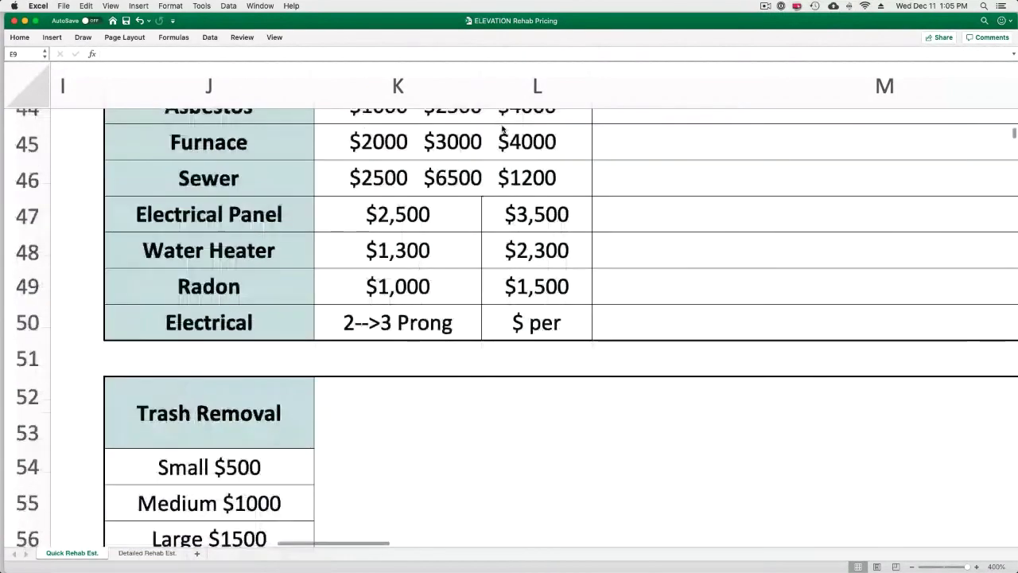
scroll(502, 128, down, 2)
scroll(502, 128, up, 5)
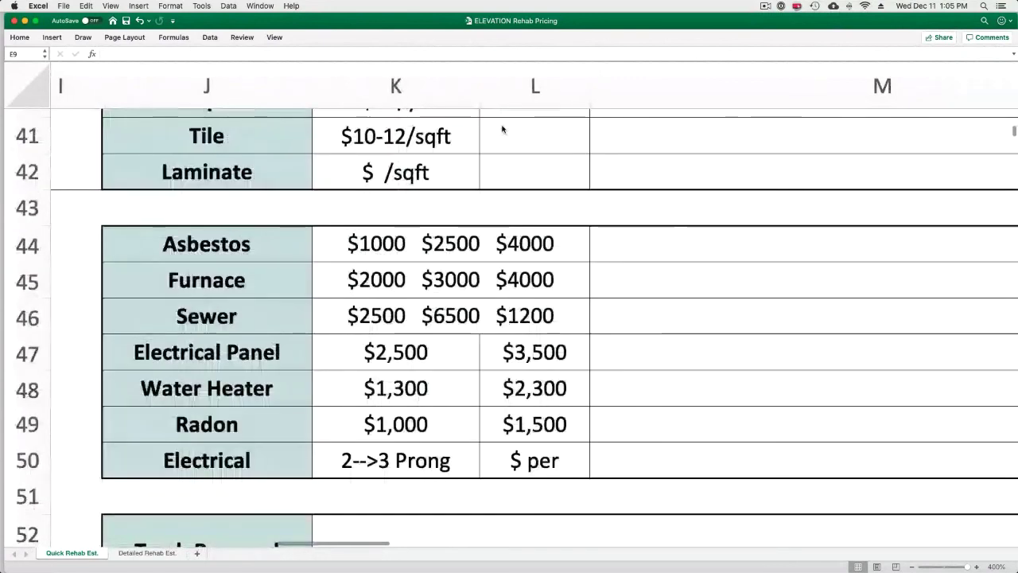
Step: Go back to the Master Bathroom section's prices and select cell E21 in the kitchen notes area above it
scroll(502, 129, left, 10)
scroll(502, 128, up, 5)
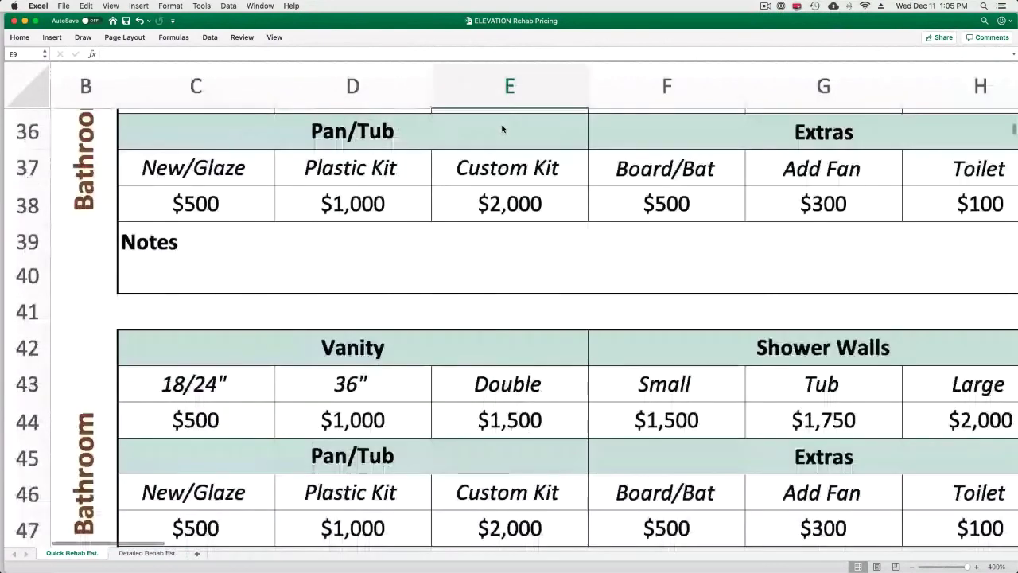
scroll(502, 128, up, 5)
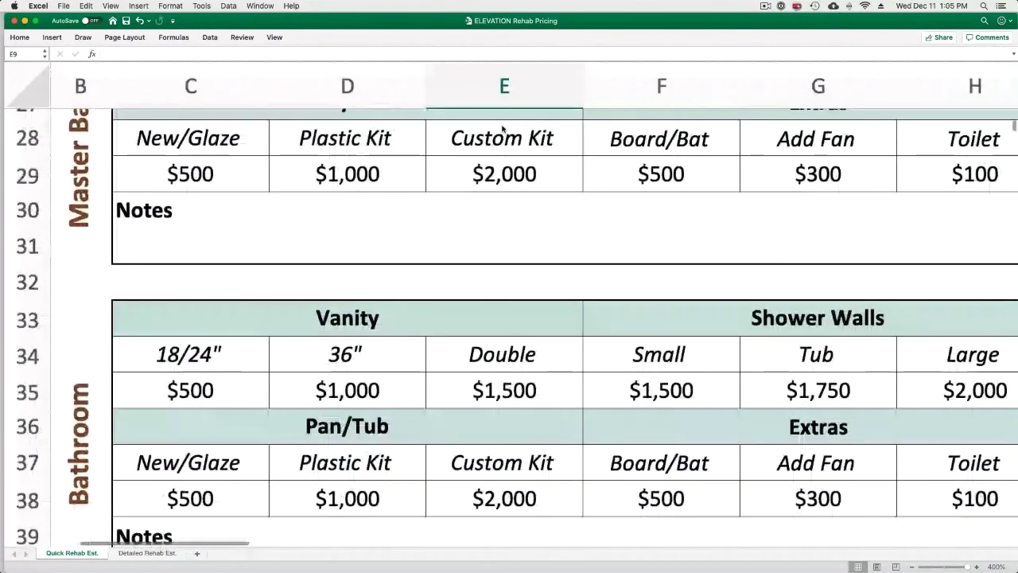
scroll(502, 128, up, 15)
scroll(502, 128, down, 4)
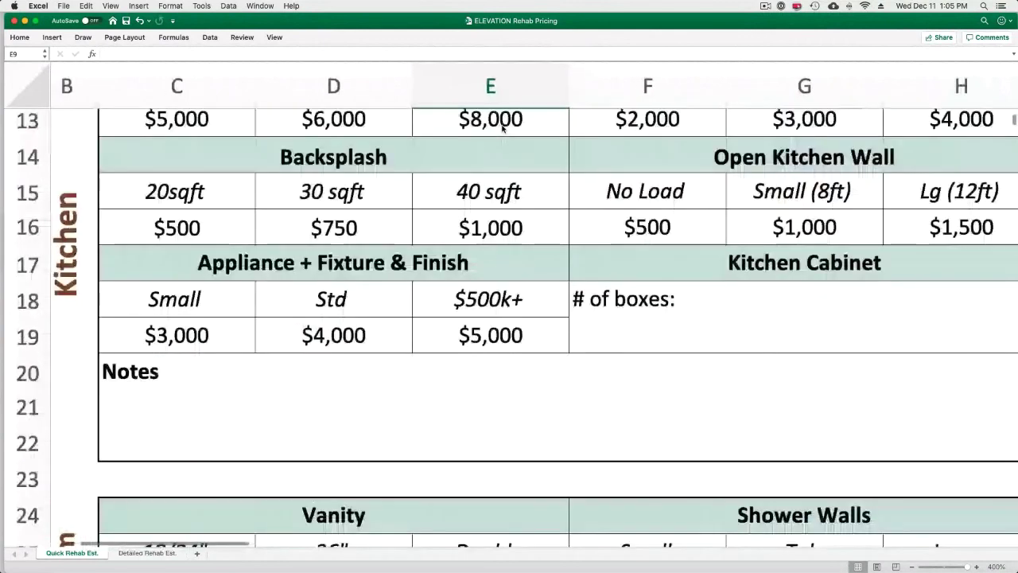
scroll(502, 128, down, 4)
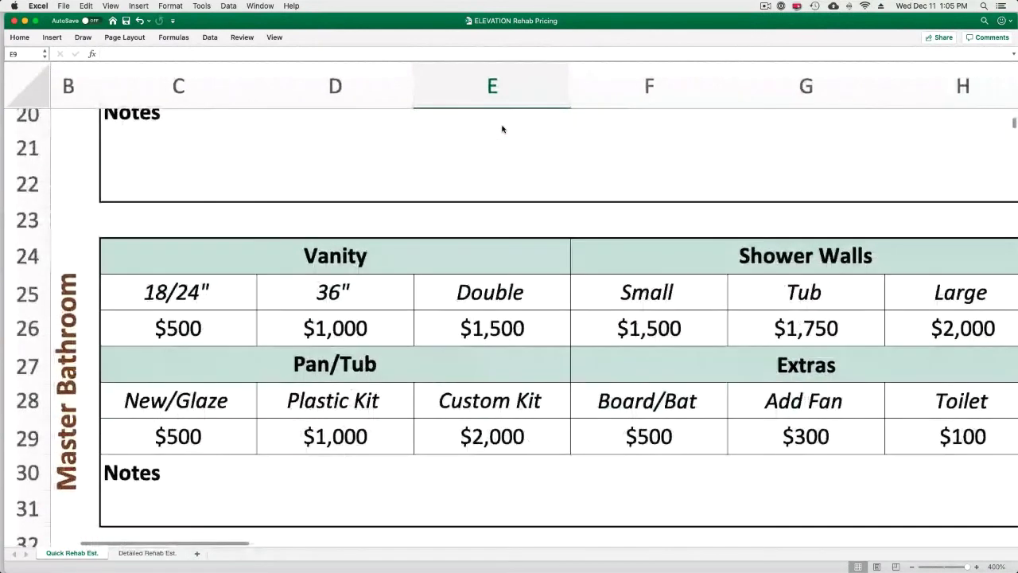
scroll(503, 129, right, 1)
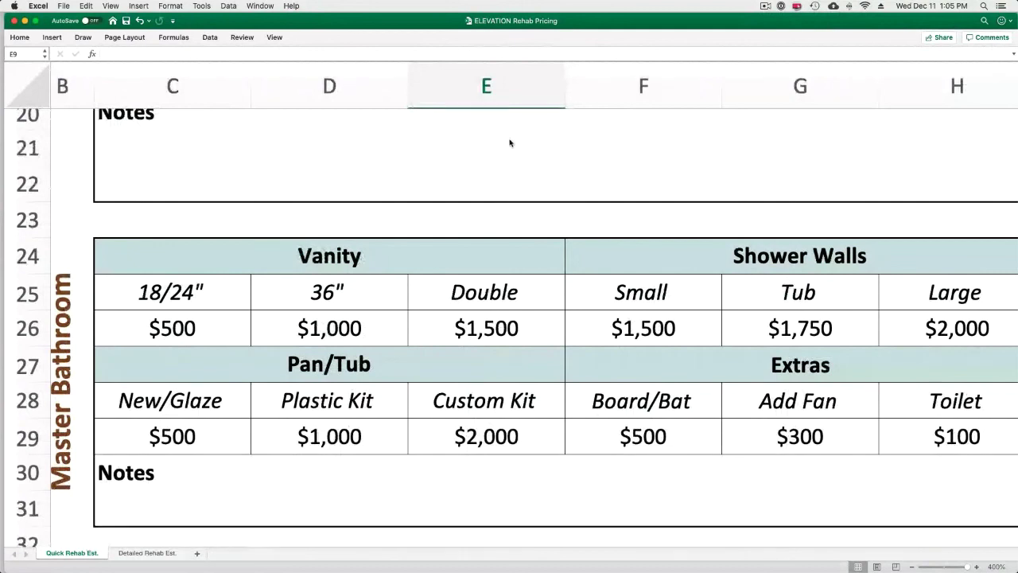
click(509, 141)
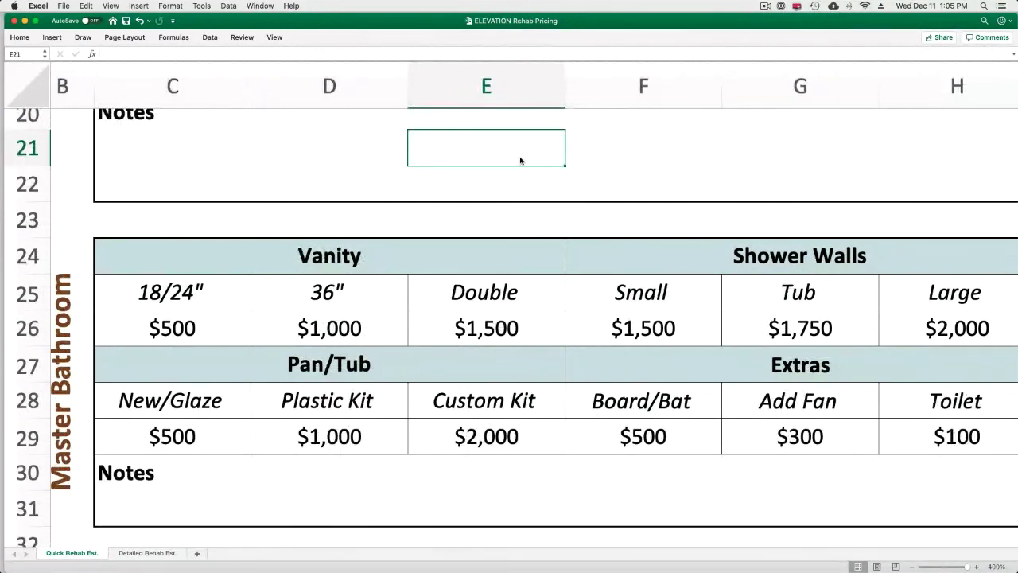
Step: Examine the vanity, shower wall, pan/tub and extras prices in the Bathroom section at rows 33 to 40
scroll(520, 160, left, 1)
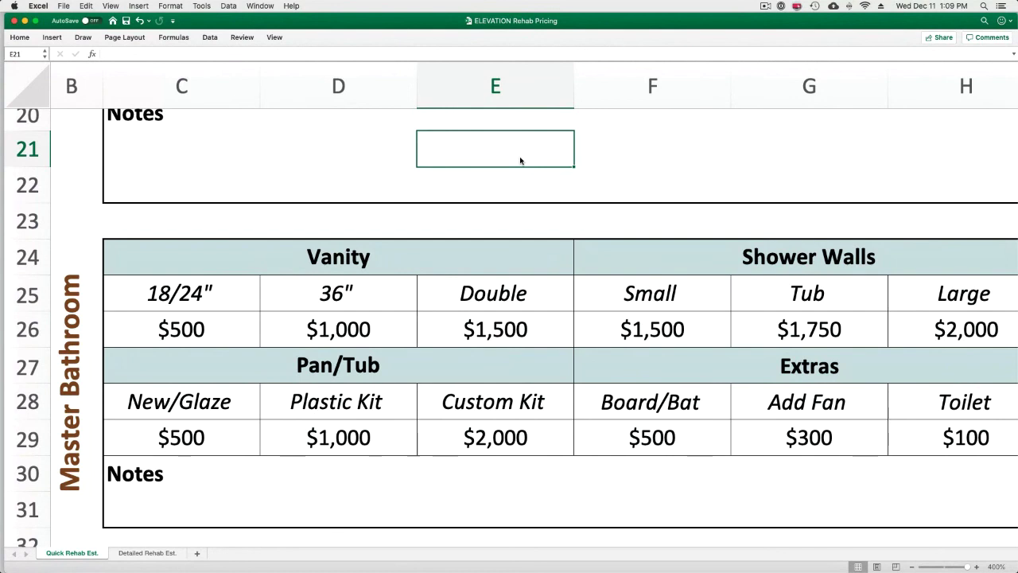
scroll(520, 161, down, 3)
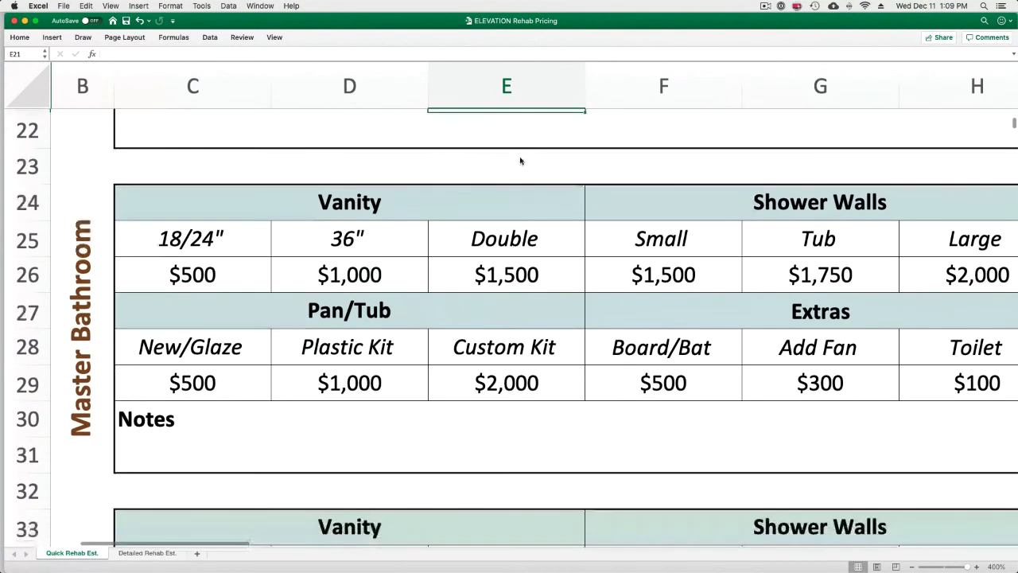
scroll(520, 160, down, 5)
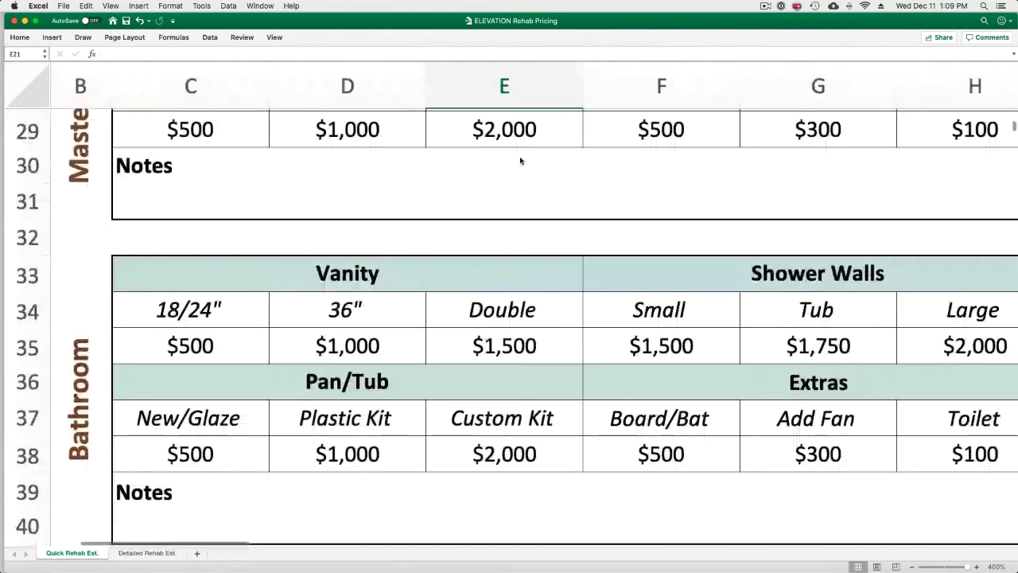
scroll(520, 160, down, 1)
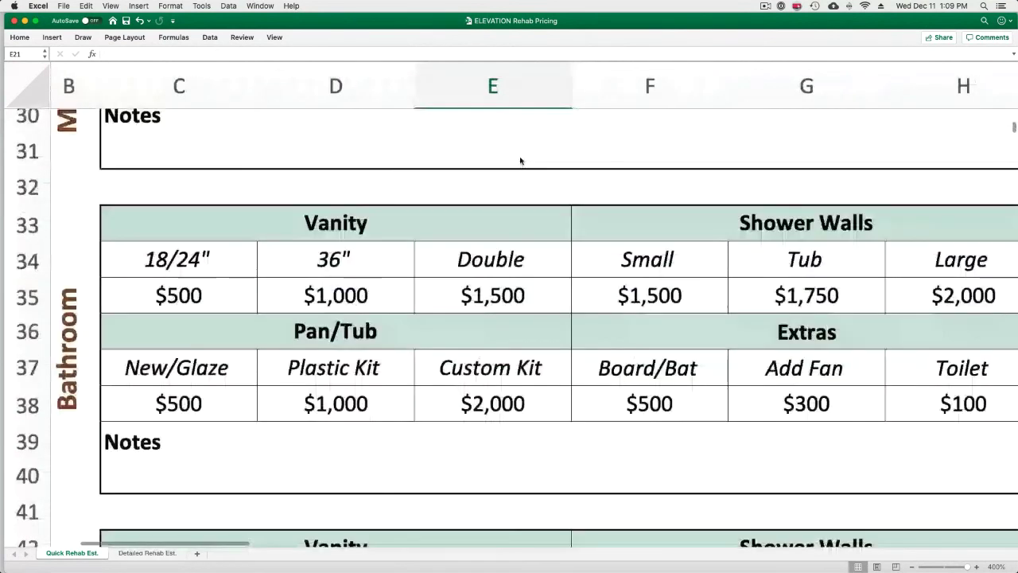
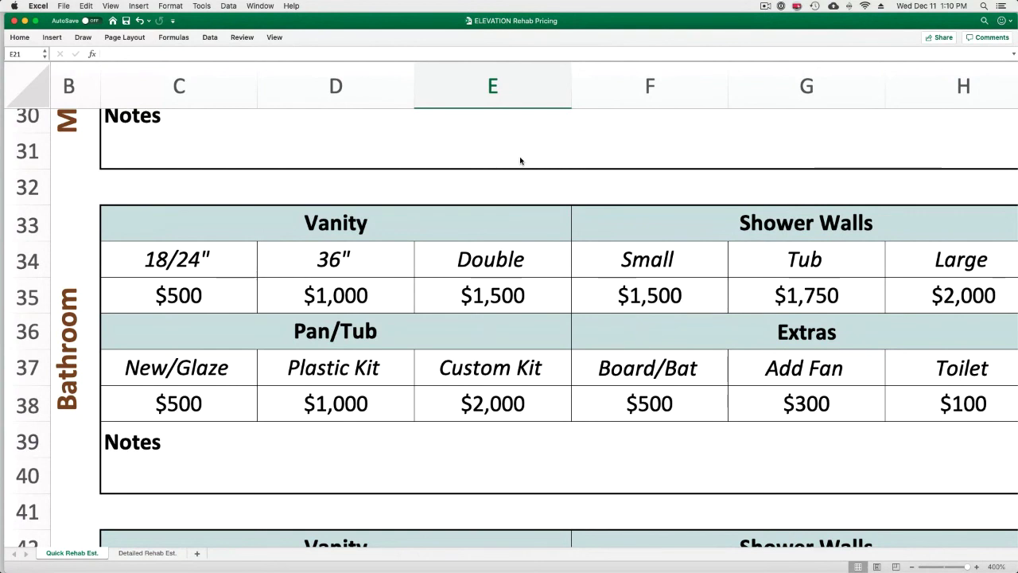
Step: Examine the vanity, shower wall, pan/tub and extras prices in the second Bathroom section at rows 42 to 49
scroll(520, 161, down, 2)
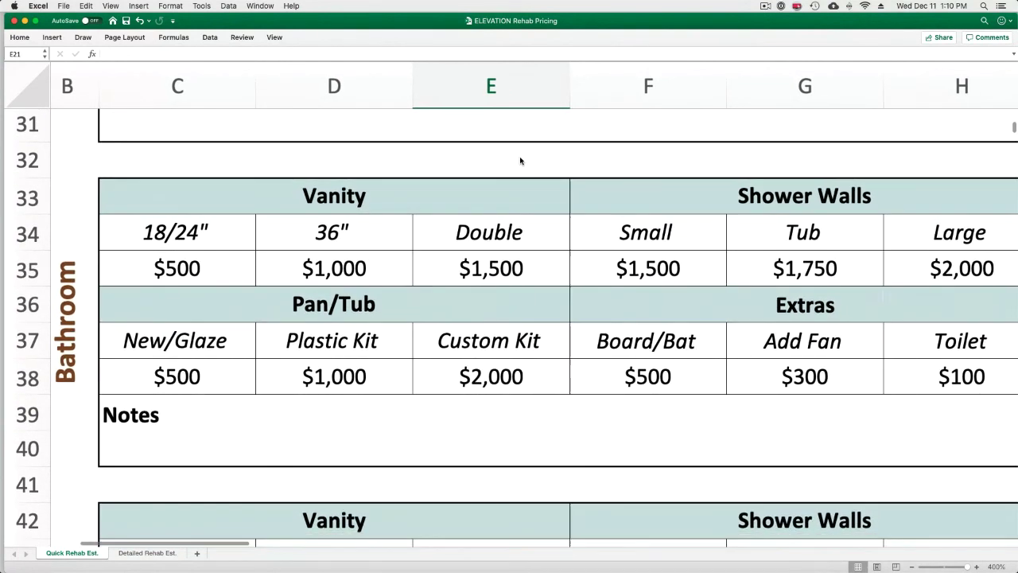
scroll(520, 160, down, 2)
scroll(520, 161, down, 3)
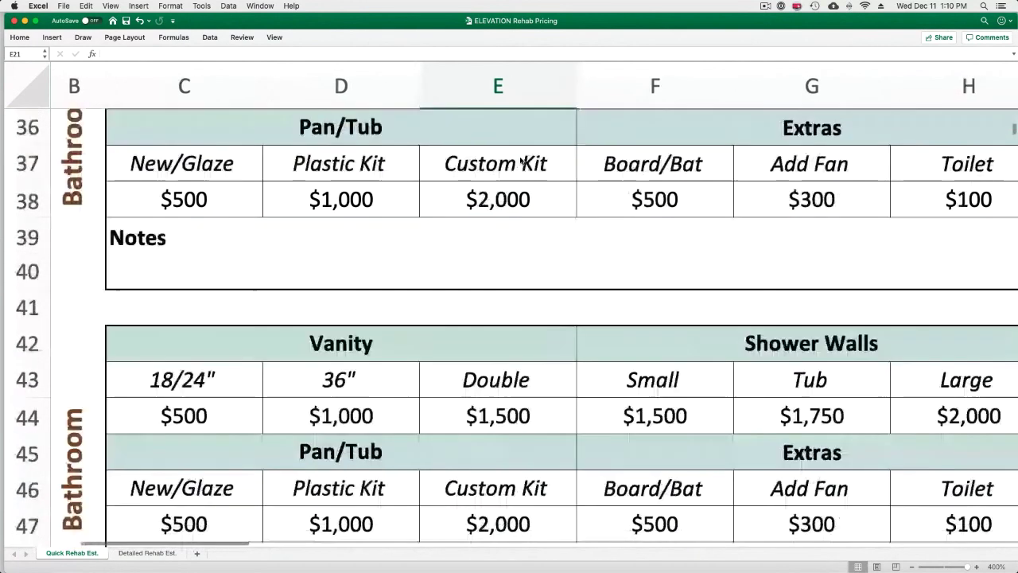
scroll(521, 160, down, 2)
scroll(520, 160, down, 3)
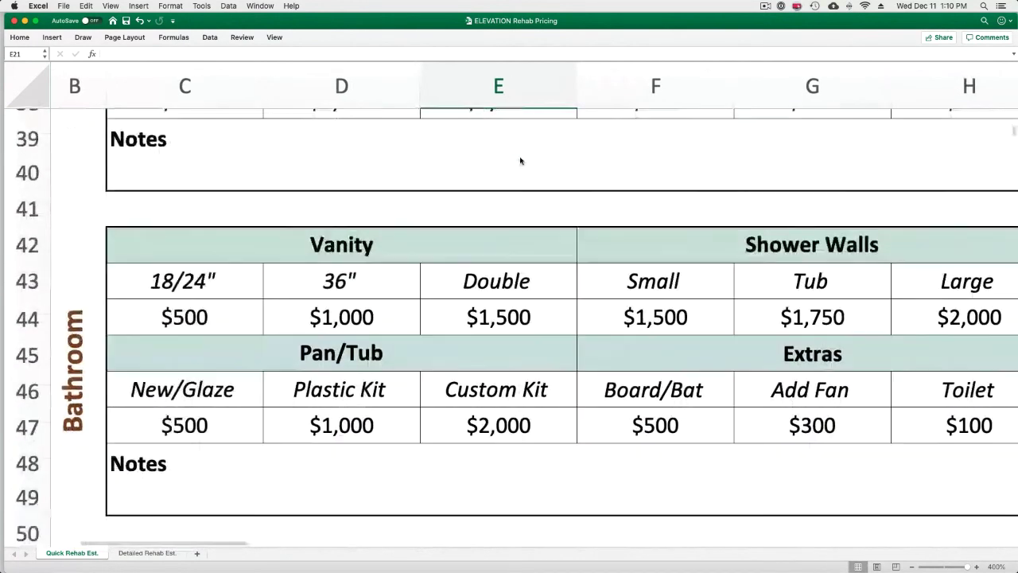
Step: Examine the Bedroom/Living Spaces section with its bed, living, office and other square-footage boxes at rows 51 to 66
scroll(520, 160, down, 6)
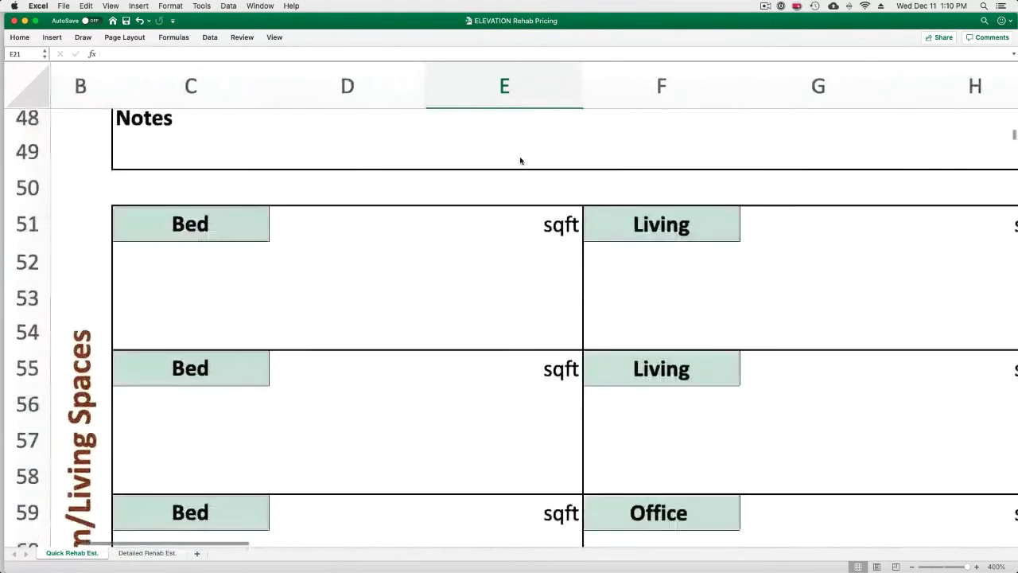
scroll(520, 161, down, 1)
scroll(520, 160, down, 1)
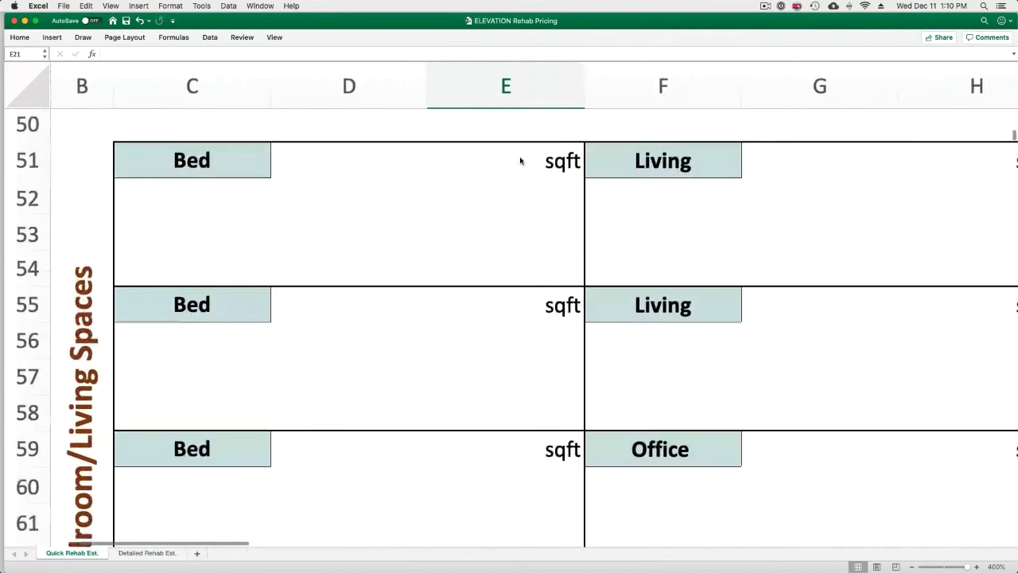
scroll(520, 161, down, 3)
scroll(520, 160, down, 5)
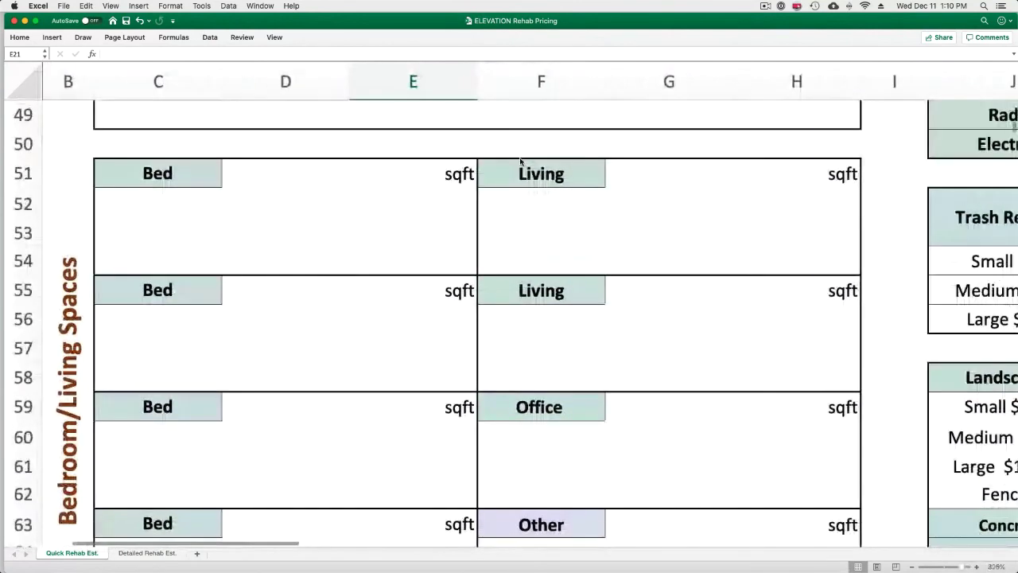
scroll(521, 160, down, 1)
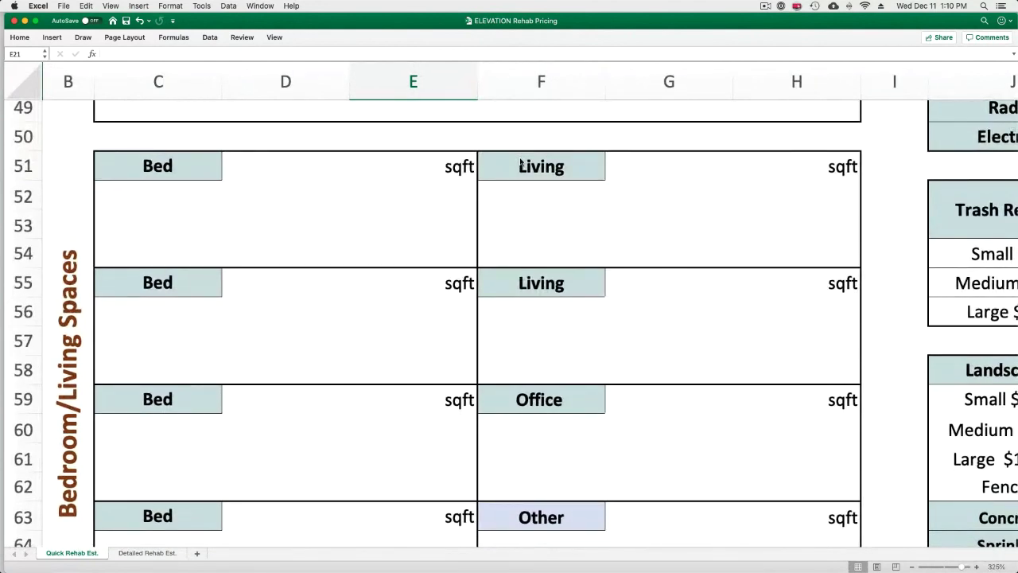
scroll(520, 163, down, 3)
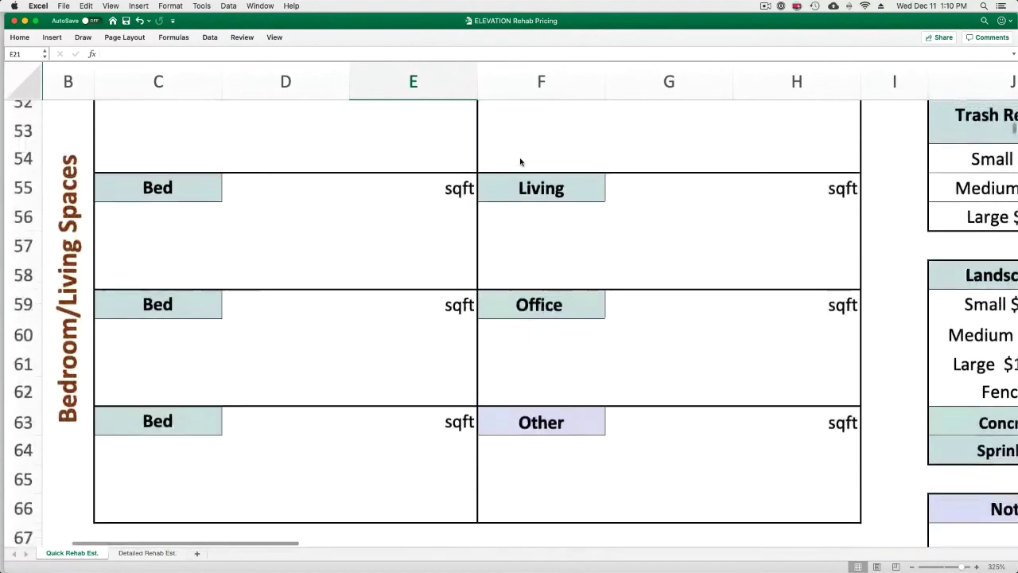
scroll(520, 163, up, 2)
scroll(520, 162, down, 1)
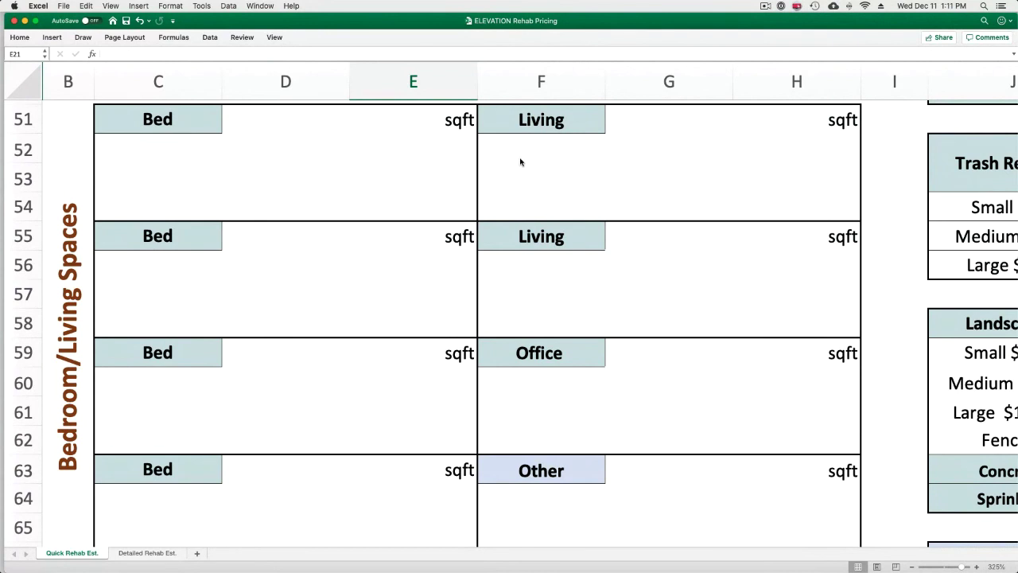
scroll(521, 162, down, 3)
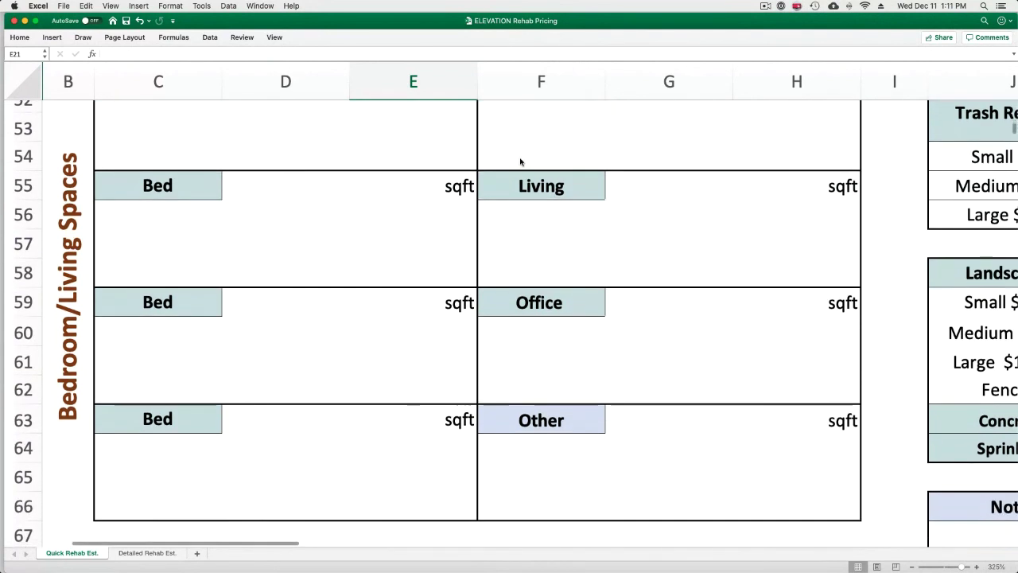
scroll(521, 162, up, 1)
Step: Examine the Basement section and its finished or unfinished square-footage area at rows 68 to 77
scroll(521, 163, down, 6)
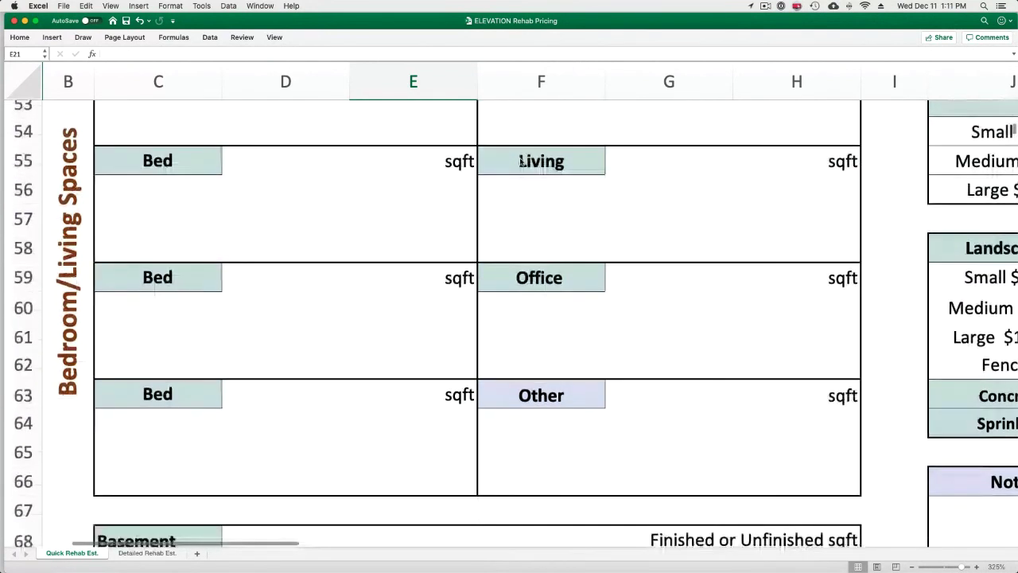
scroll(521, 162, down, 2)
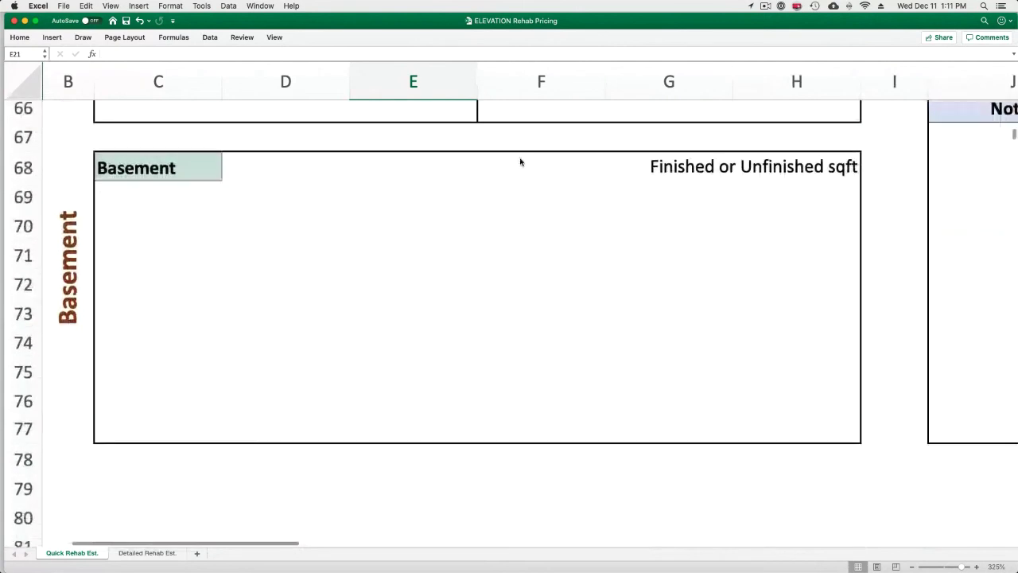
scroll(521, 162, up, 1)
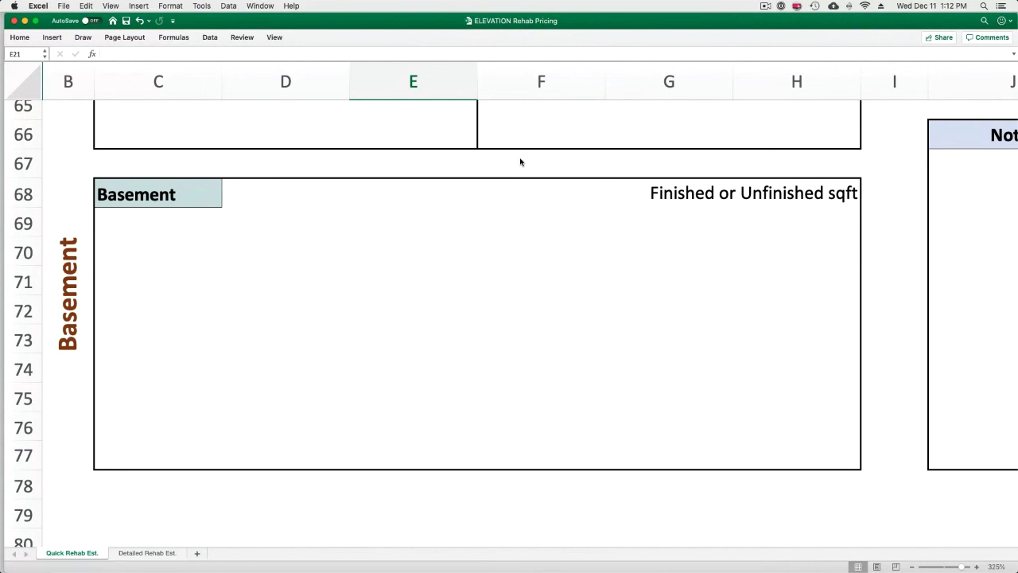
Step: Go back up to the line items in columns J to L and examine the window prices by size and type
scroll(520, 162, right, 8)
scroll(520, 163, up, 15)
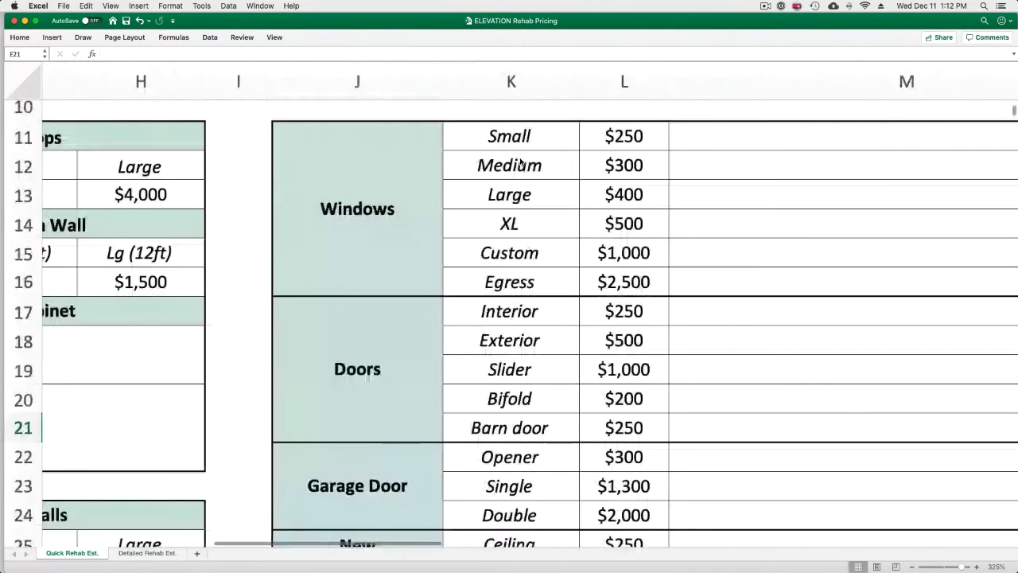
scroll(520, 162, up, 3)
scroll(520, 162, down, 2)
scroll(520, 162, right, 3)
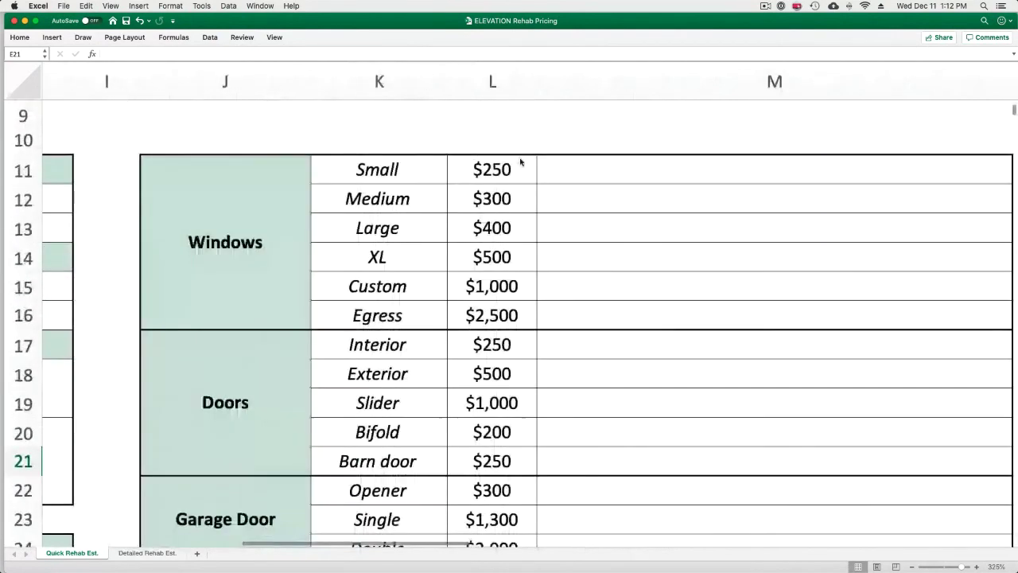
scroll(530, 185, down, 1)
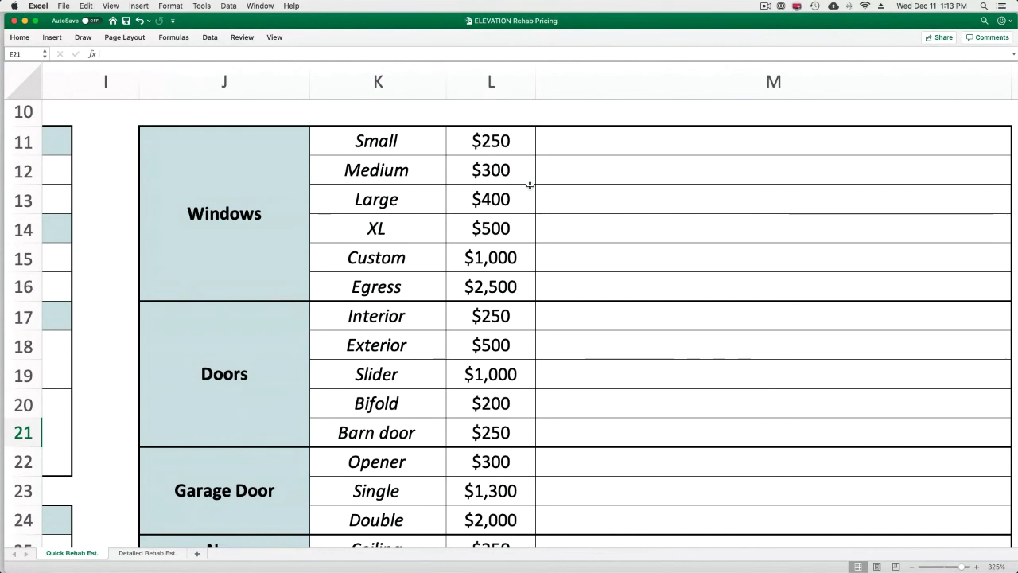
scroll(530, 186, down, 1)
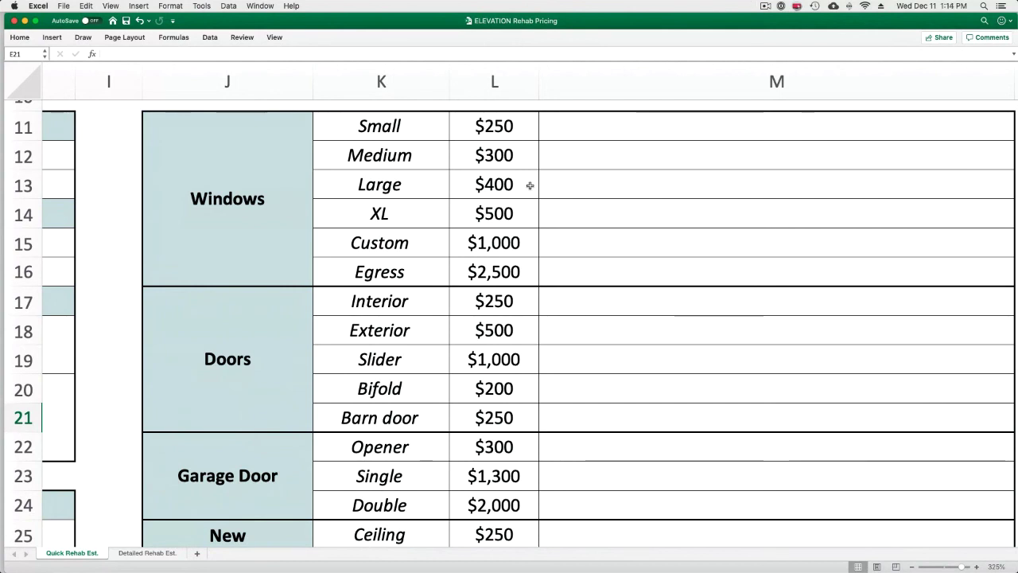
Step: Examine the line-item prices for doors, garage doors and new lighting
scroll(529, 185, down, 1)
scroll(530, 185, down, 5)
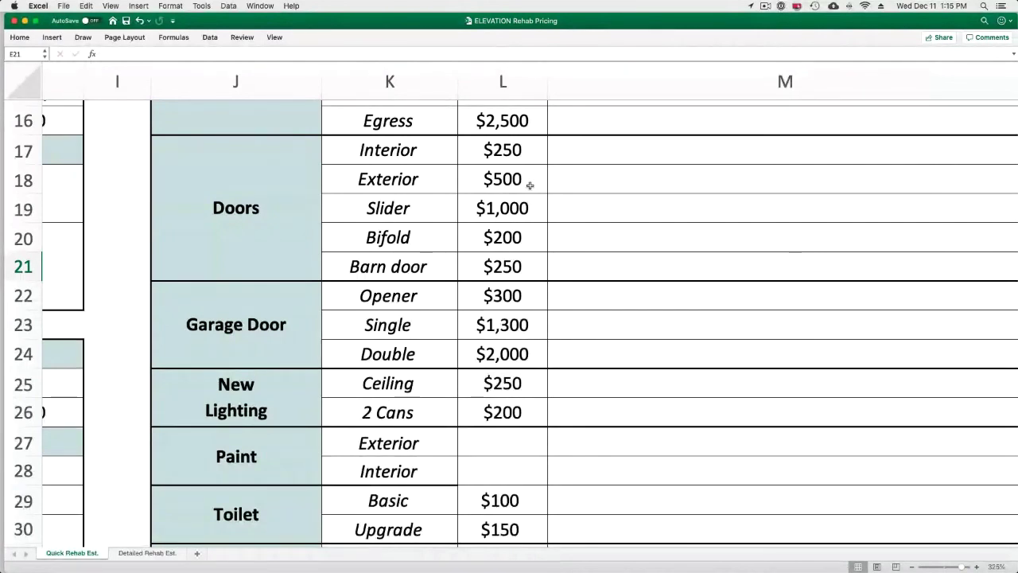
scroll(529, 184, down, 1)
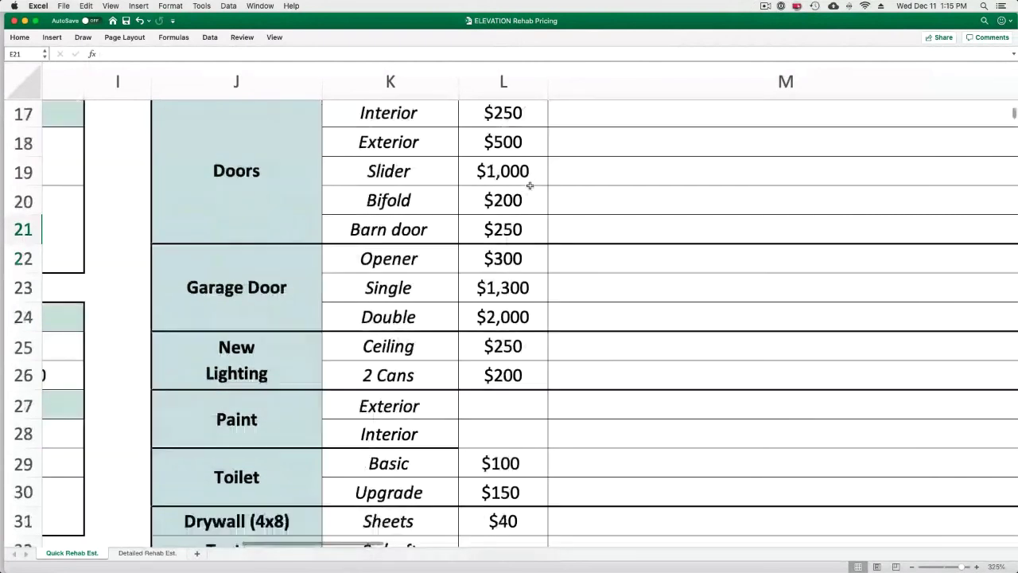
scroll(530, 184, down, 4)
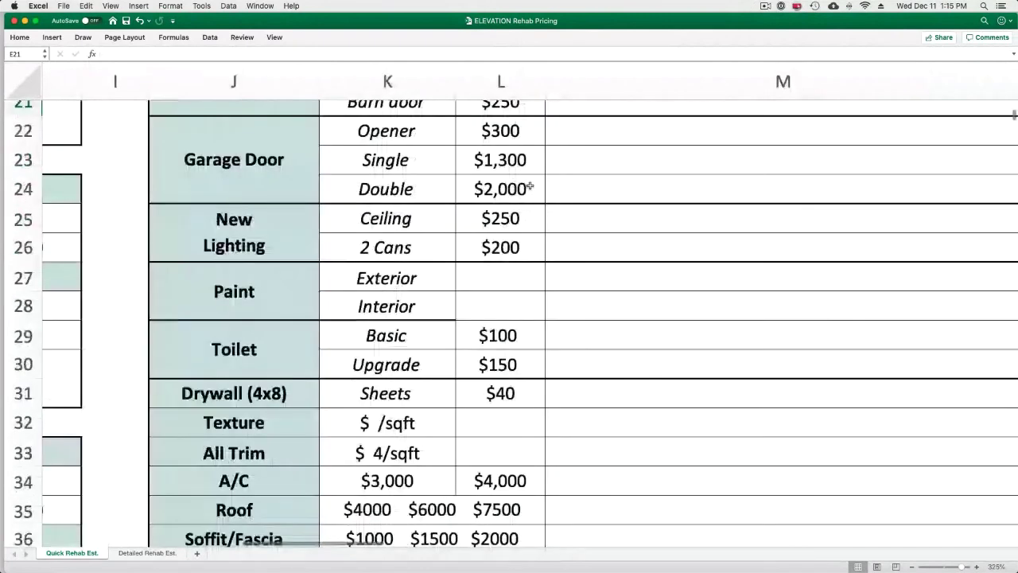
scroll(529, 185, down, 1)
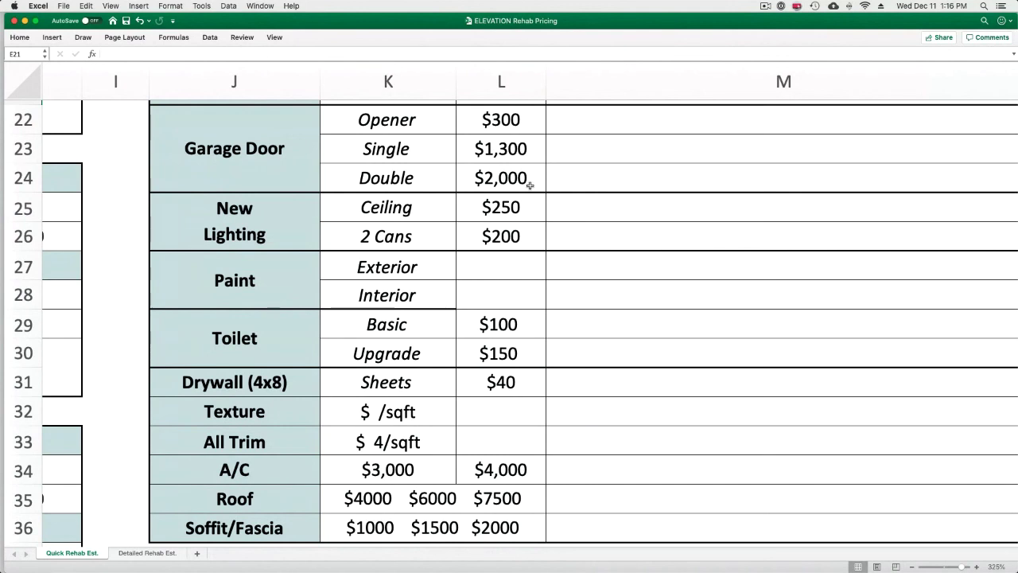
Step: Examine the line items for paint, toilets, drywall, texture, trim, A/C, roof and soffit/fascia
scroll(530, 185, down, 1)
scroll(529, 184, down, 2)
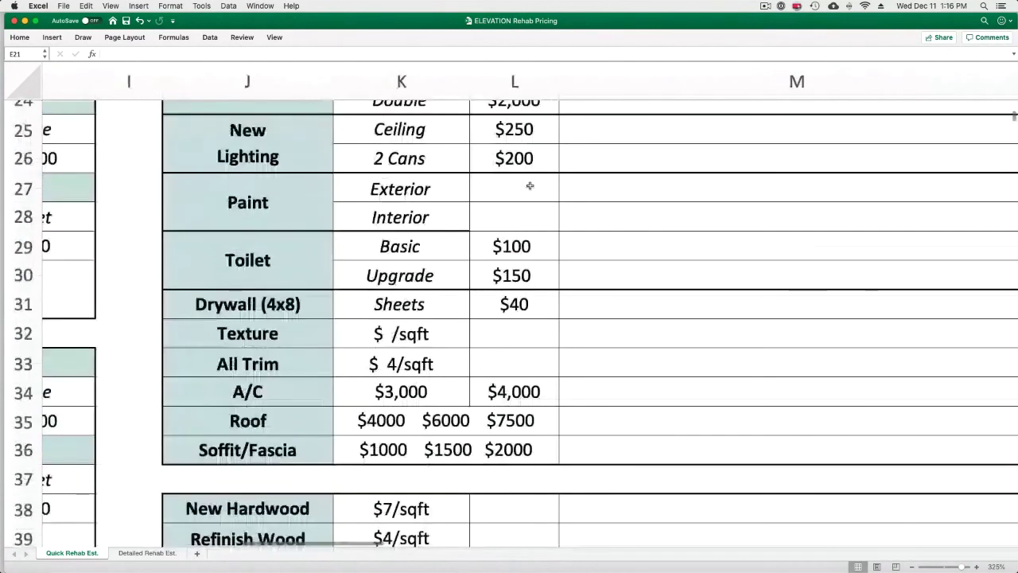
scroll(529, 185, down, 1)
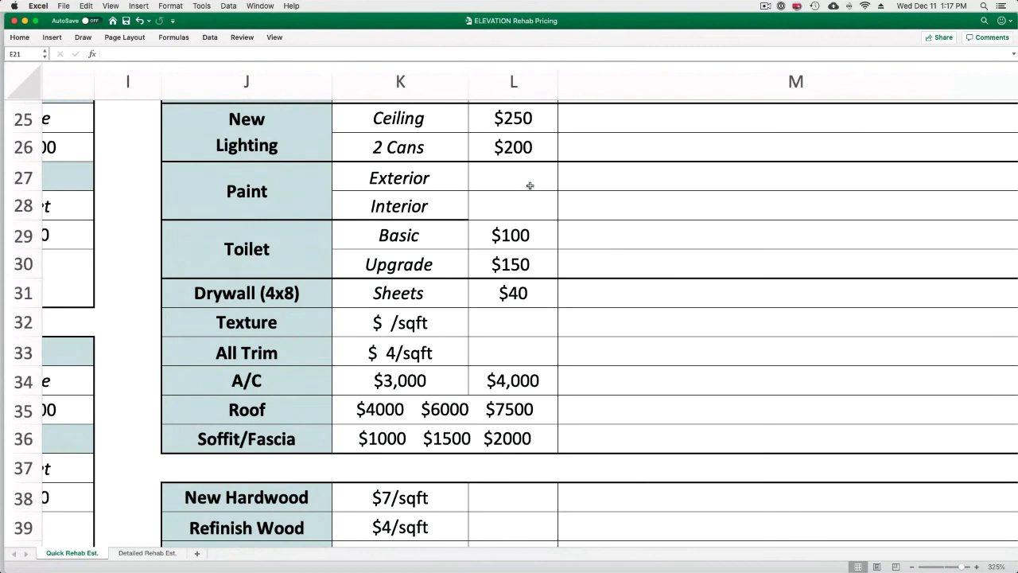
scroll(530, 185, down, 1)
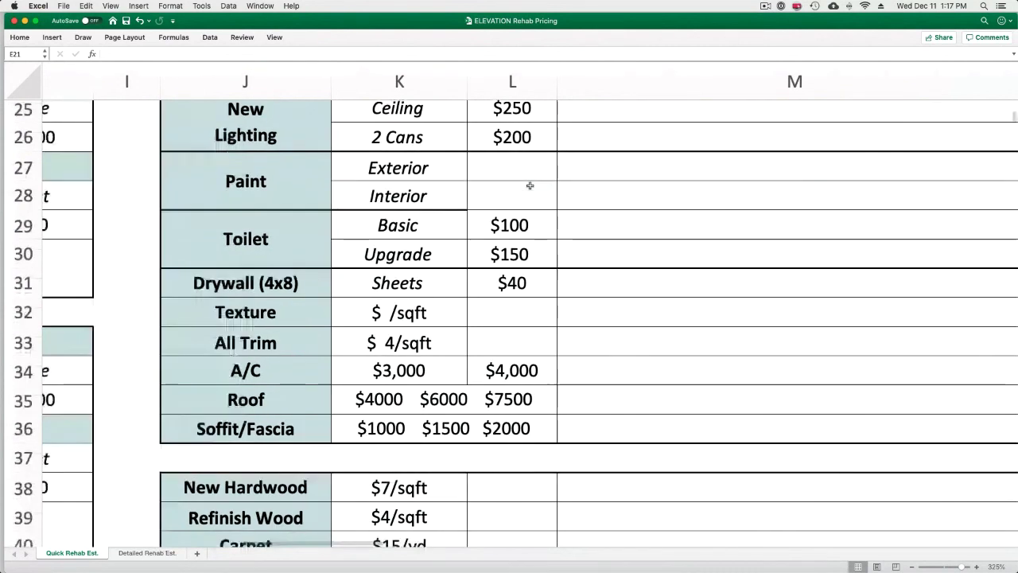
scroll(530, 185, down, 3)
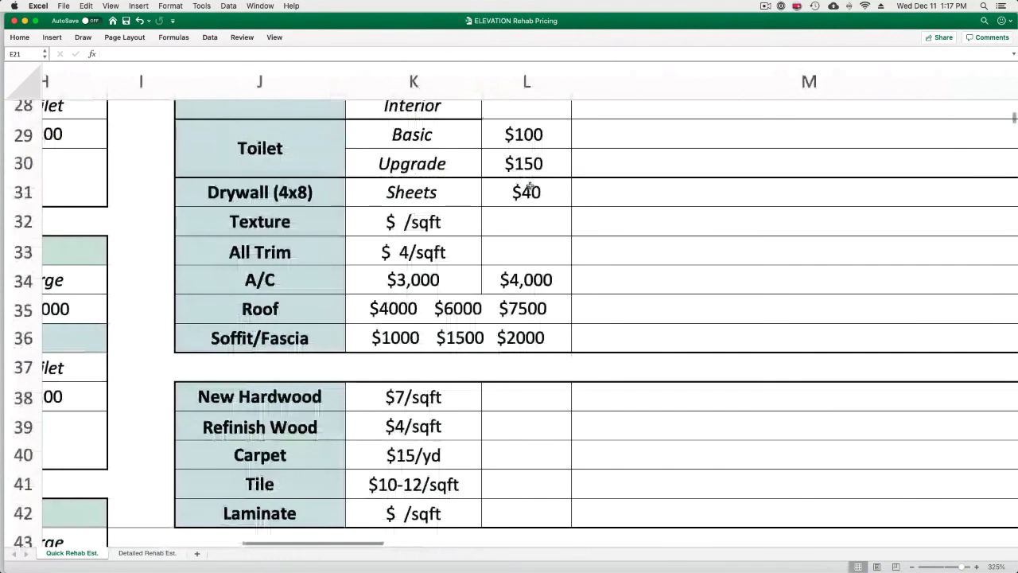
Step: Examine the flooring rates for hardwood, carpet, tile and laminate, and the asbestos, furnace, sewer and other system prices below them
scroll(530, 186, down, 5)
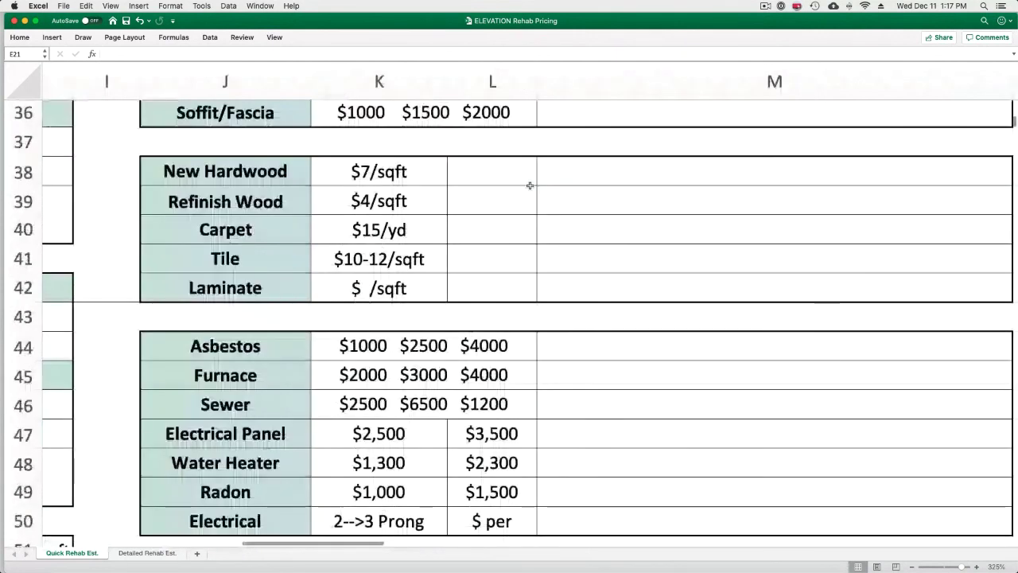
scroll(530, 185, up, 2)
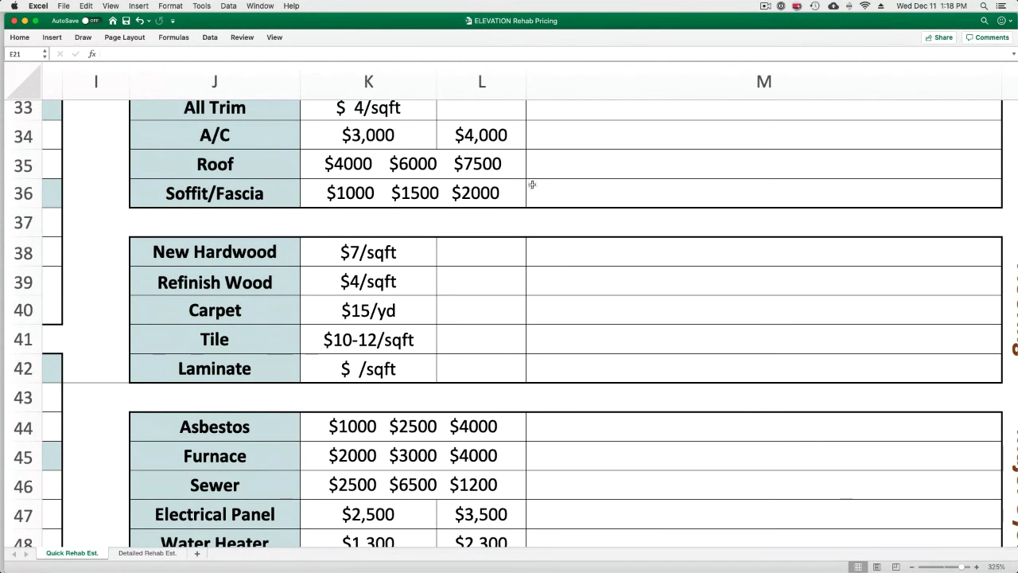
scroll(538, 184, down, 2)
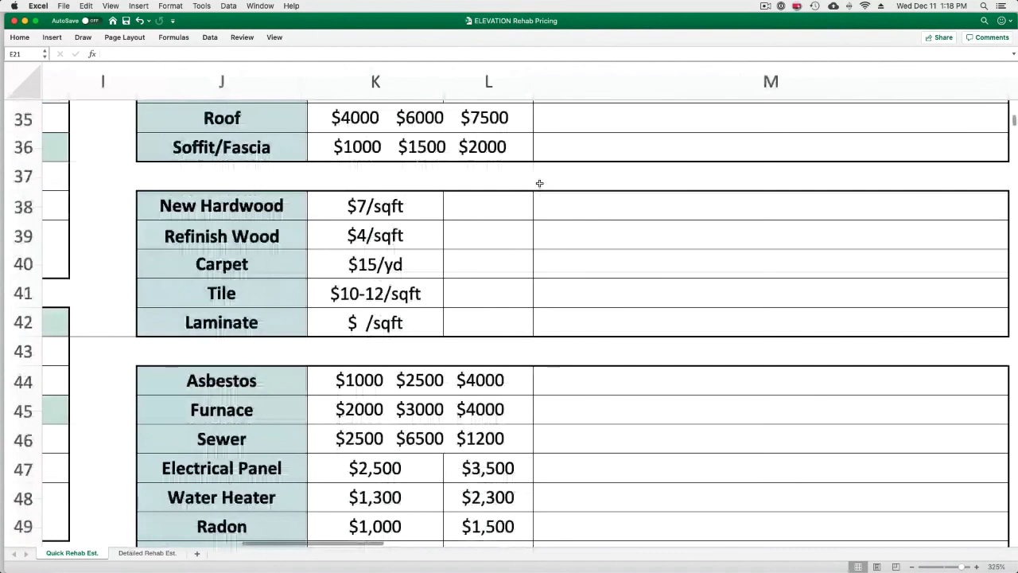
Step: Examine the trash removal, landscaping, concrete and sprinkler prices at rows 52 to 64
scroll(539, 184, down, 8)
scroll(539, 183, right, 2)
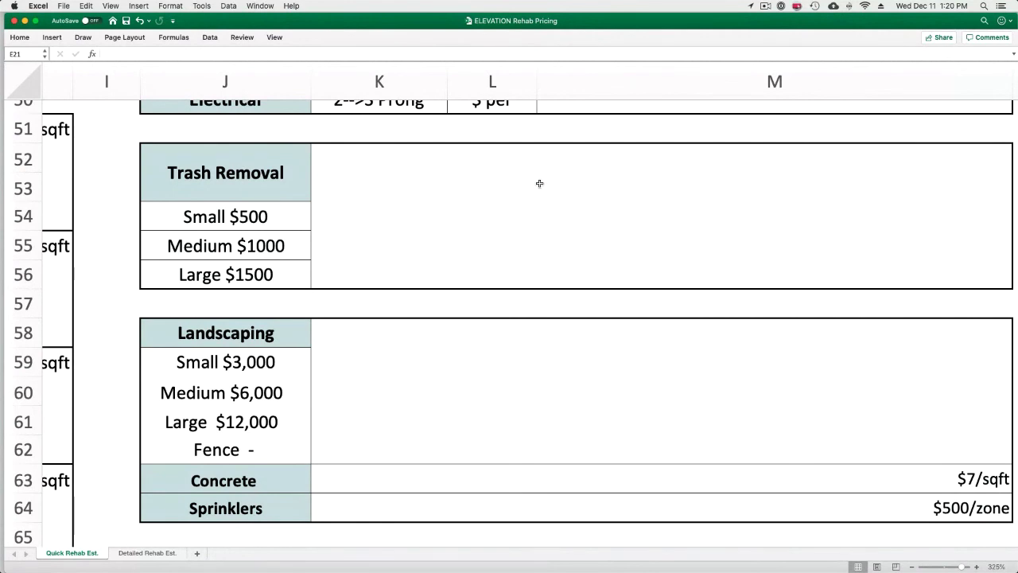
scroll(563, 215, left, 5)
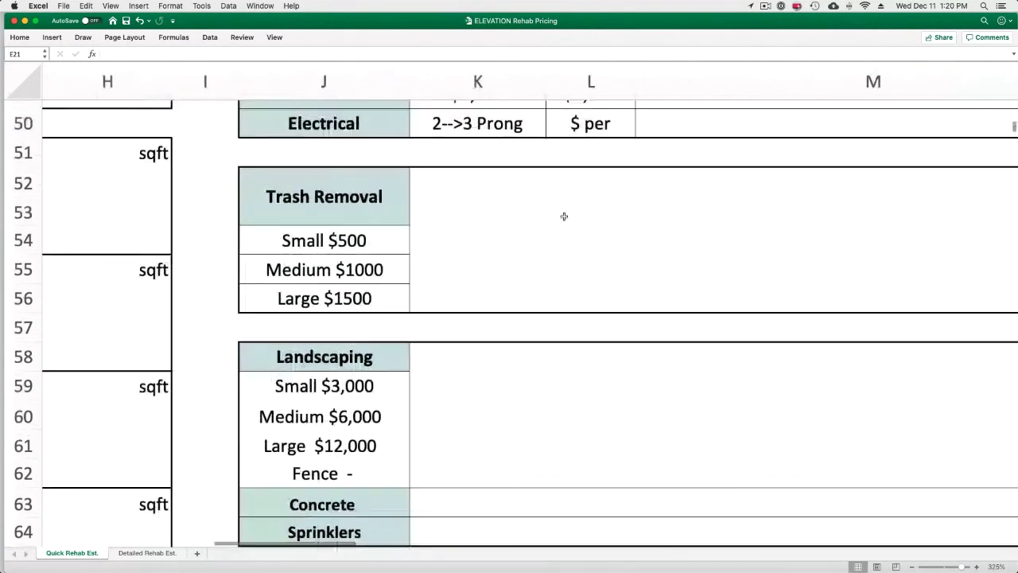
scroll(563, 216, left, 5)
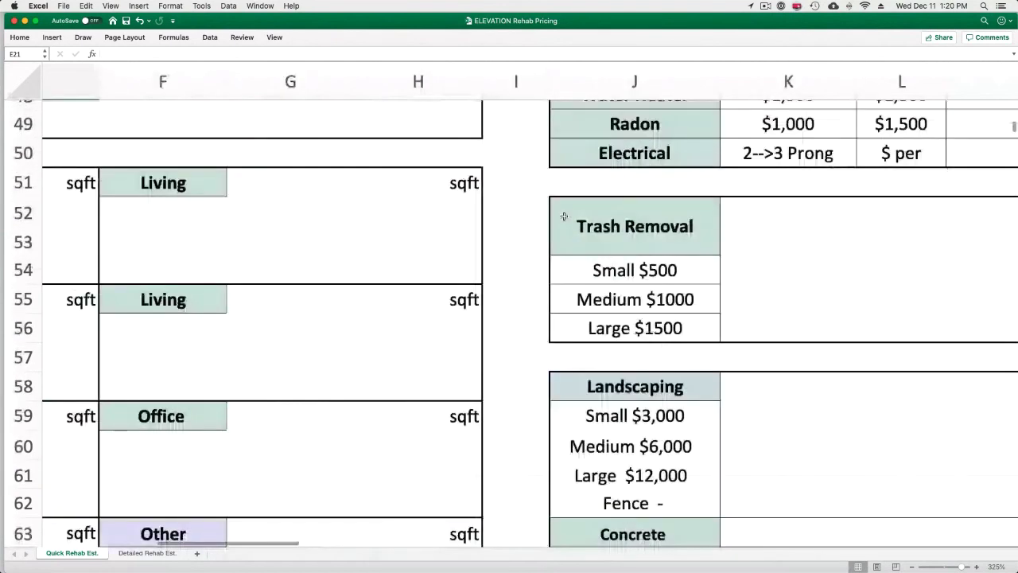
scroll(563, 217, right, 5)
scroll(563, 216, down, 2)
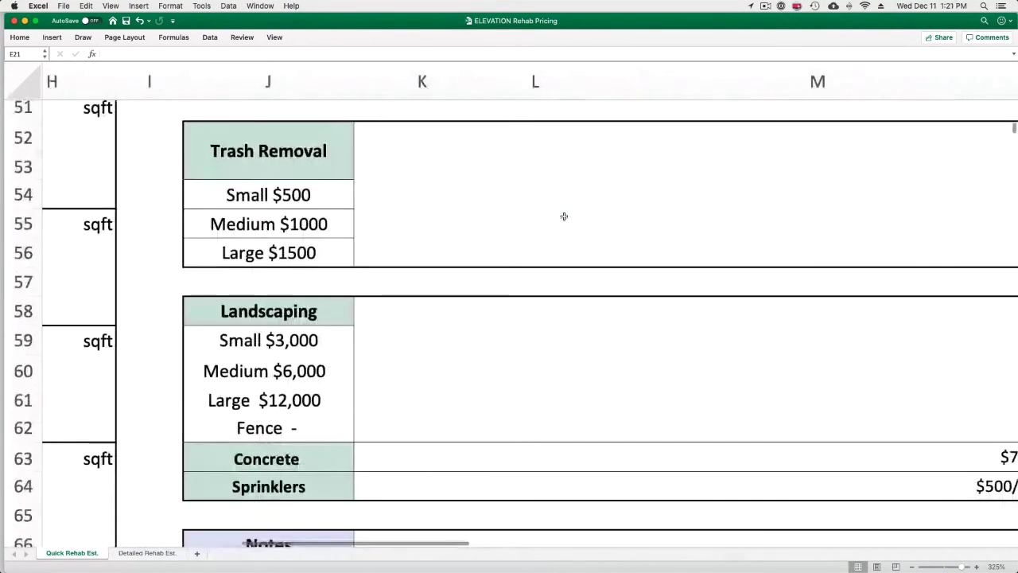
scroll(562, 216, right, 3)
scroll(563, 216, down, 1)
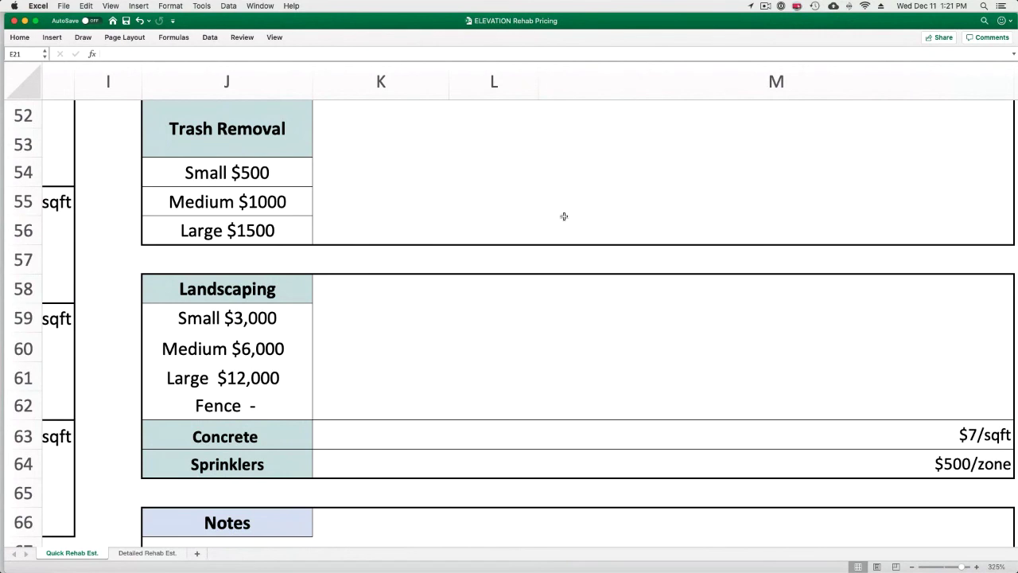
scroll(564, 216, down, 1)
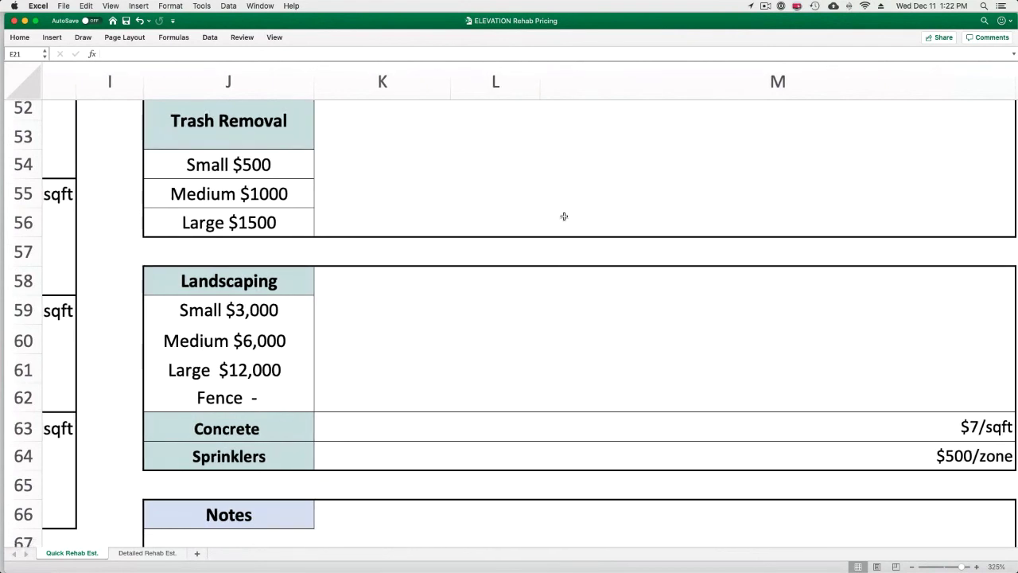
scroll(564, 216, down, 2)
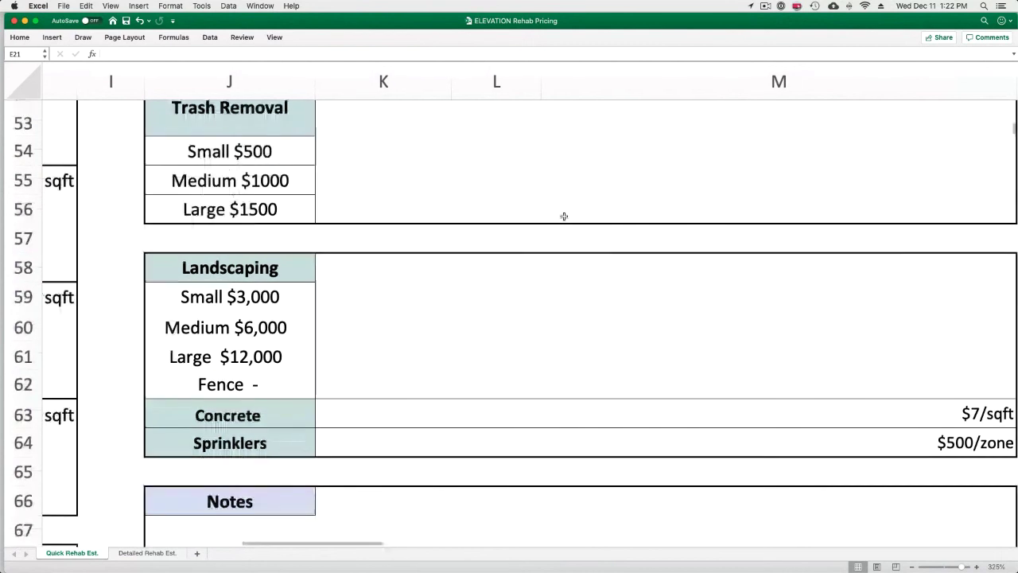
Step: Examine the Notes area beneath the exterior work prices and the Basement section beside it on the Quick Rehab Est. sheet
scroll(563, 216, down, 3)
scroll(564, 217, down, 5)
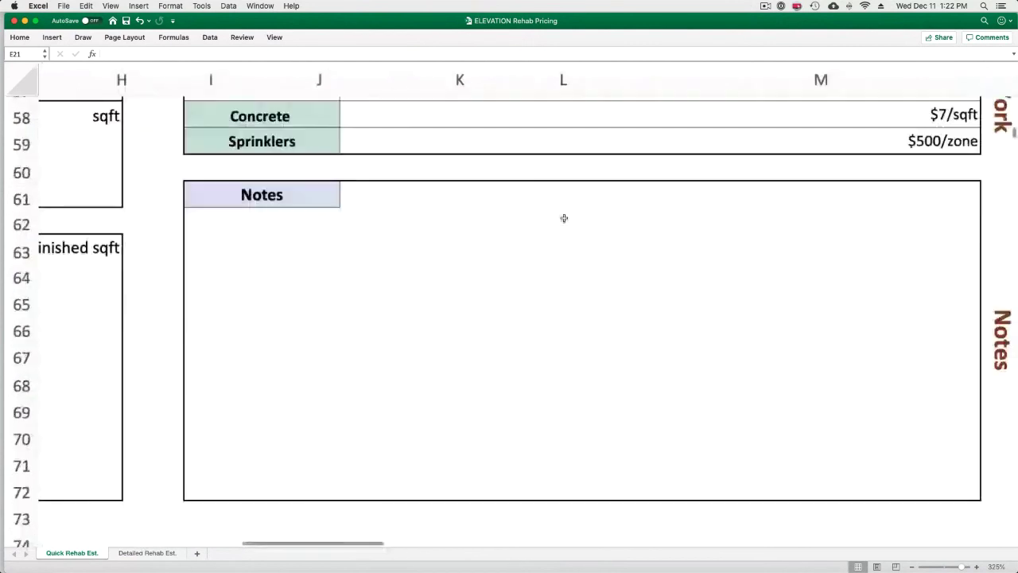
scroll(563, 218, down, 3)
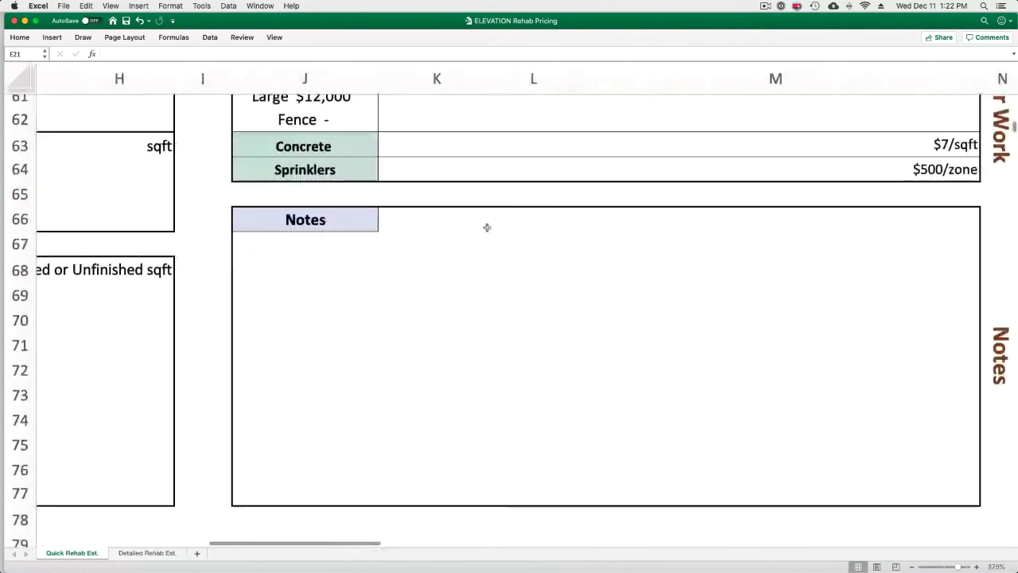
scroll(485, 227, up, 2)
scroll(486, 227, down, 3)
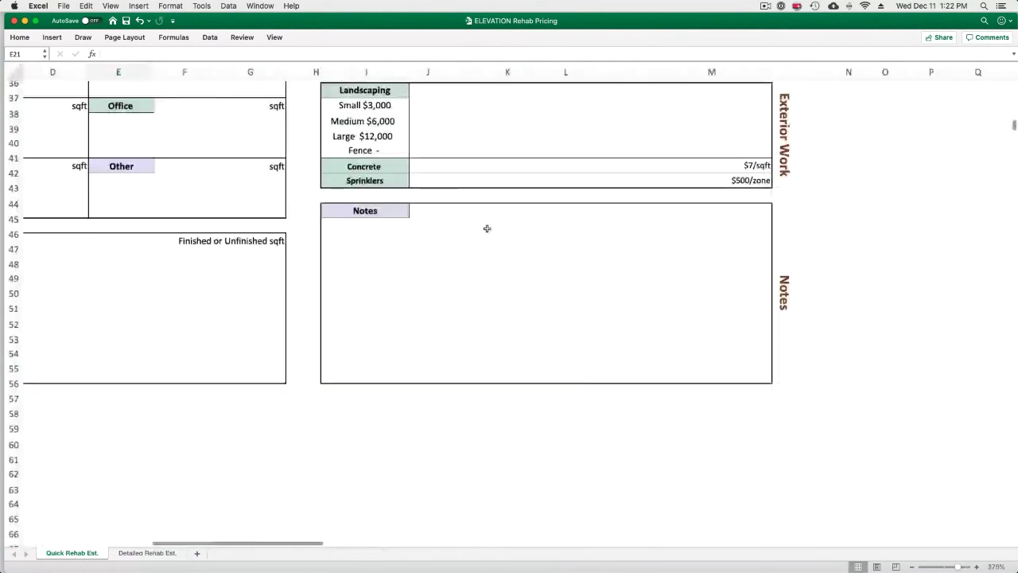
scroll(487, 228, down, 3)
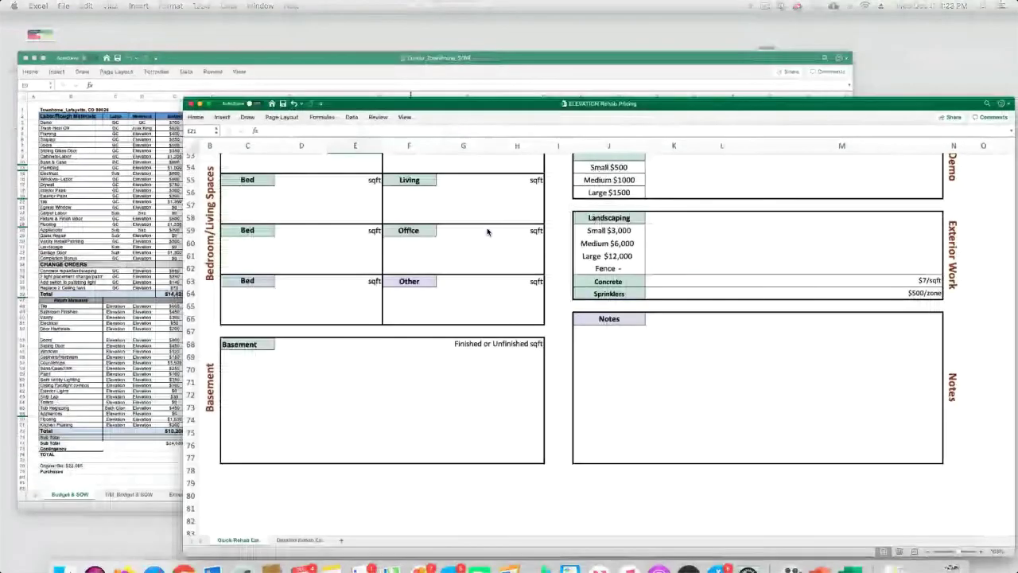
Step: Switch to the Condo_Townhome_SOW workbook and enlarge its Labor/Rough Materials table so the line items are readable
key(ctrl+Up)
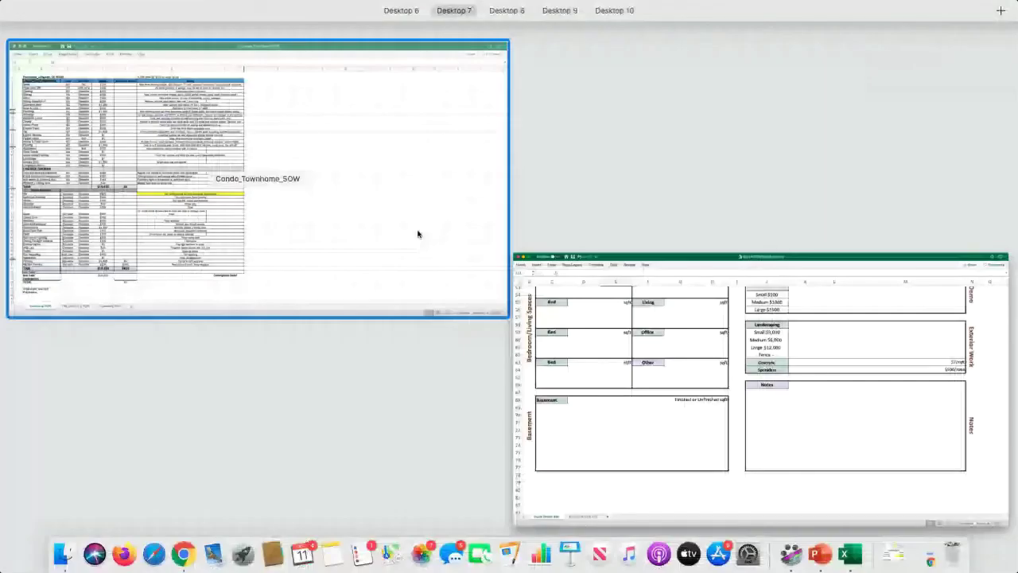
click(282, 255)
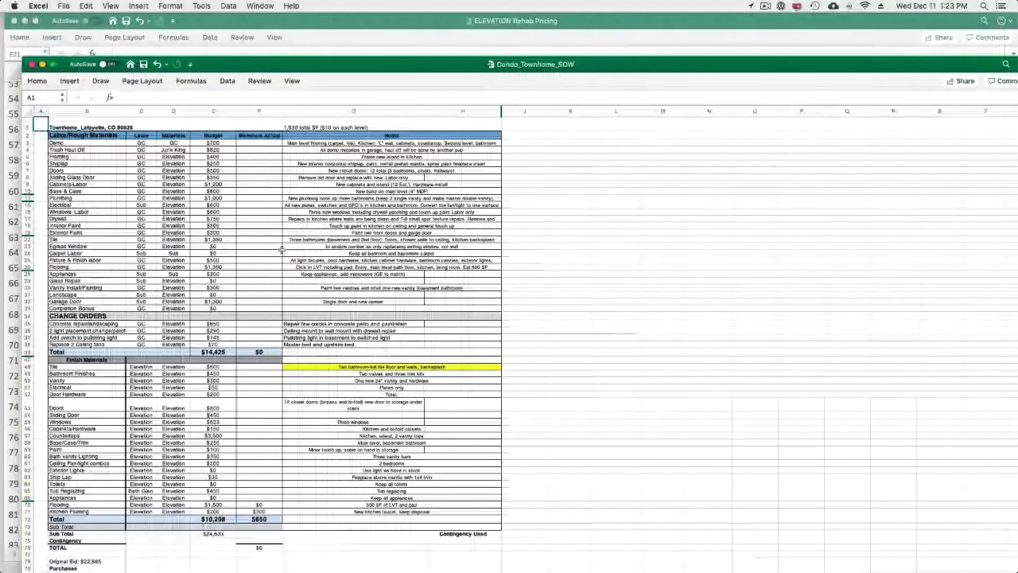
scroll(281, 249, up, 3)
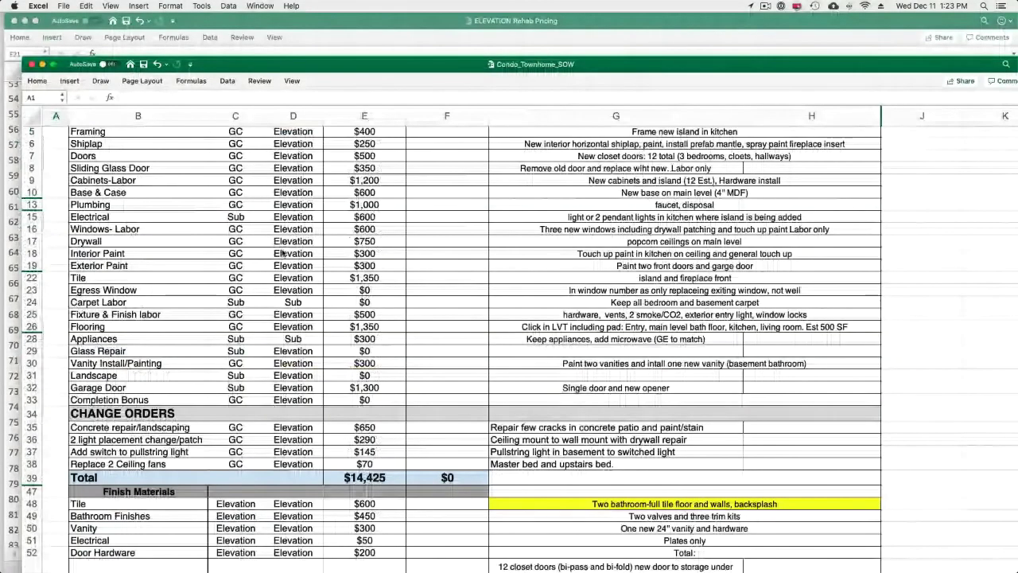
scroll(283, 252, up, 3)
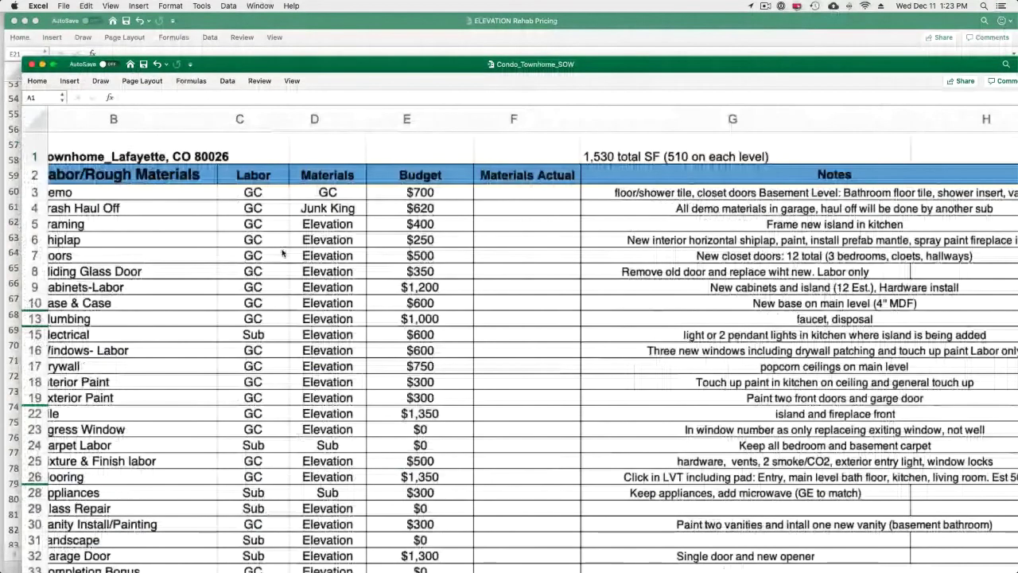
scroll(283, 252, left, 2)
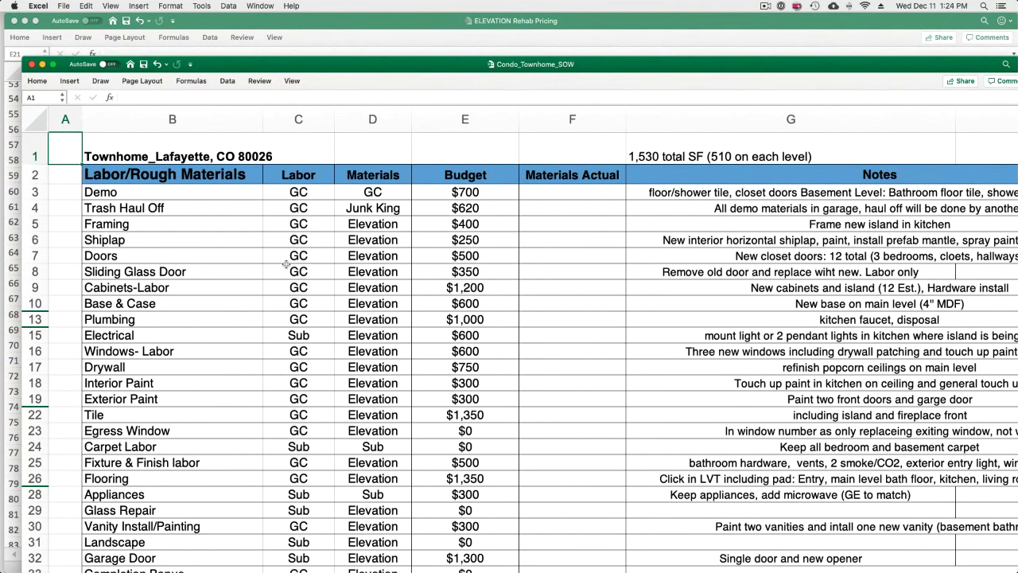
right_click(286, 266)
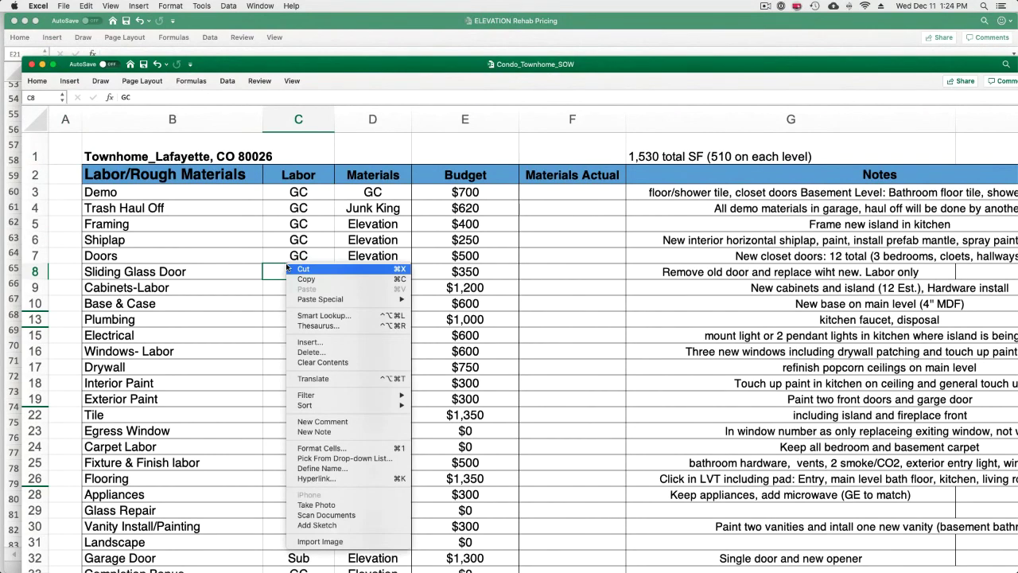
click(569, 446)
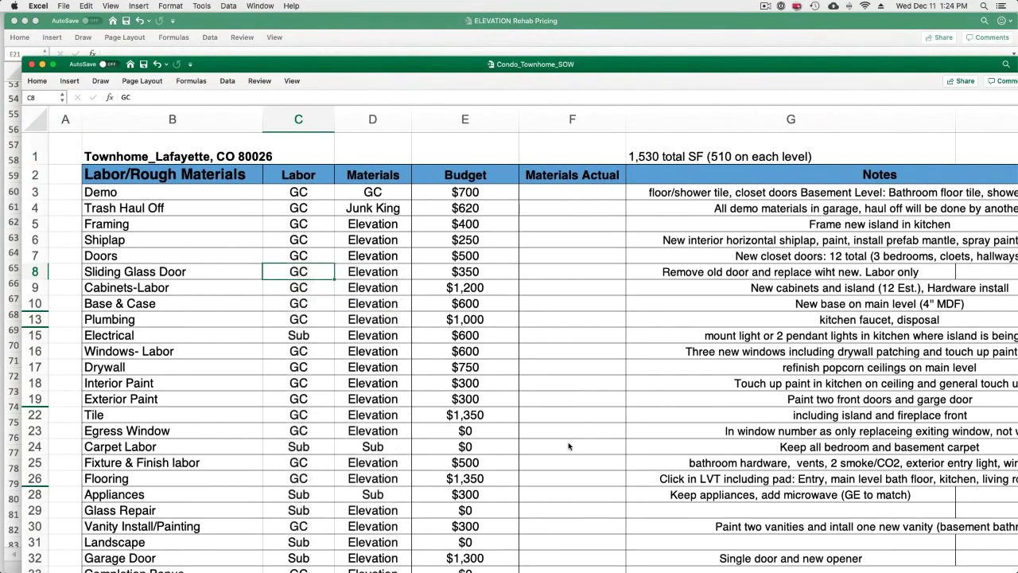
Step: Examine the change orders and the Finish Materials budget lines of the townhome scope of work, including both section totals
scroll(569, 446, down, 5)
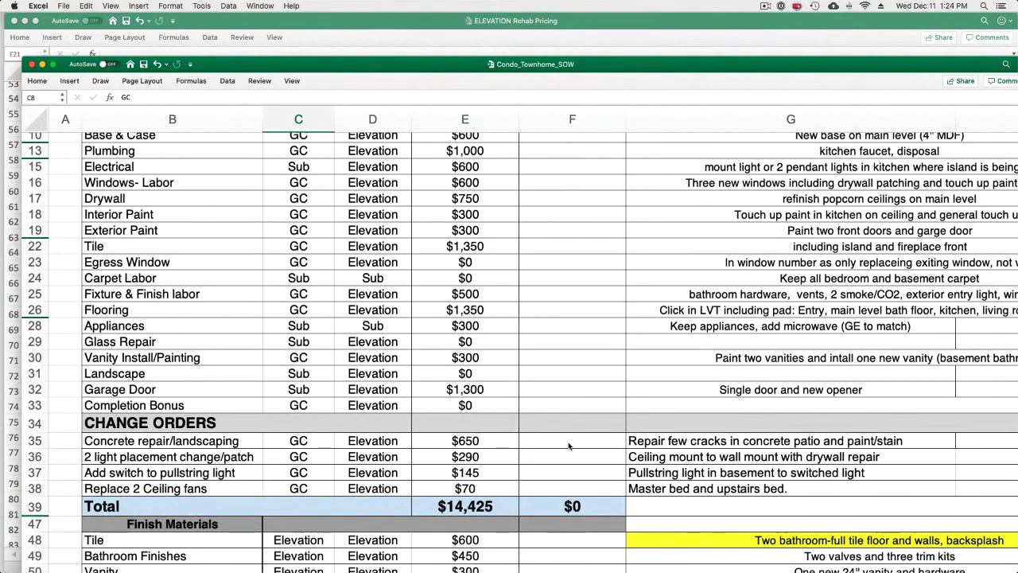
scroll(569, 446, down, 3)
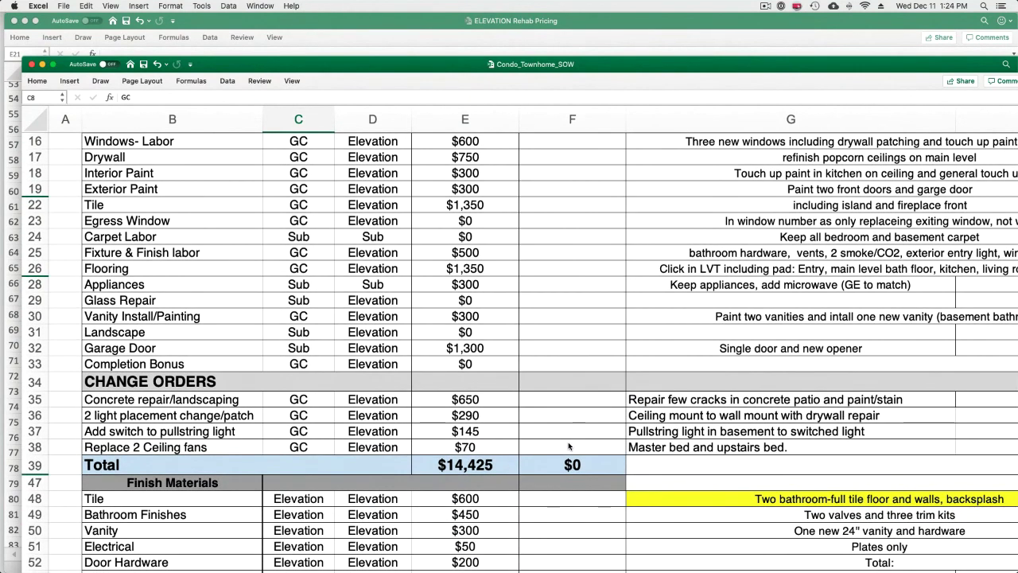
scroll(569, 446, down, 4)
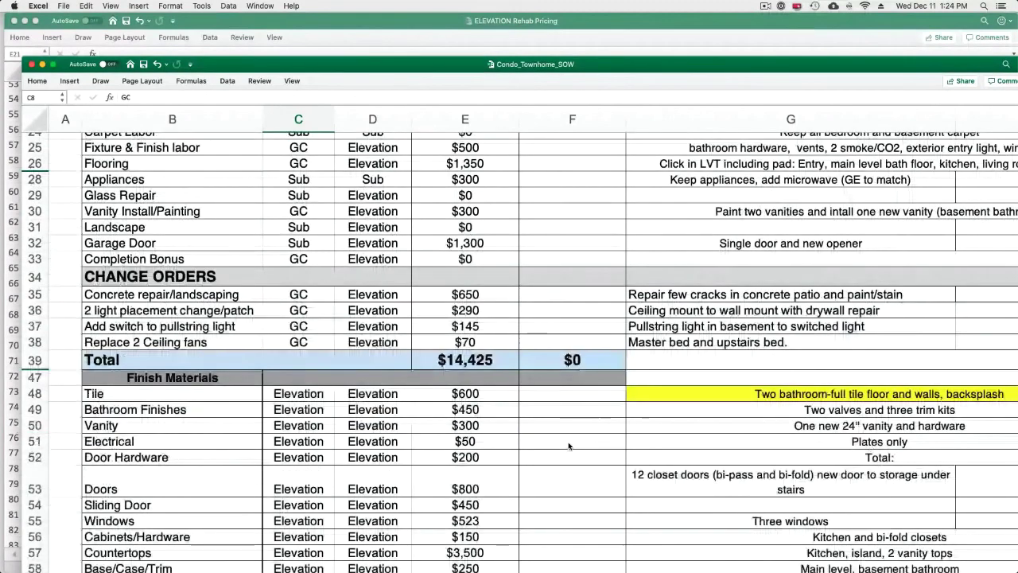
scroll(568, 446, down, 5)
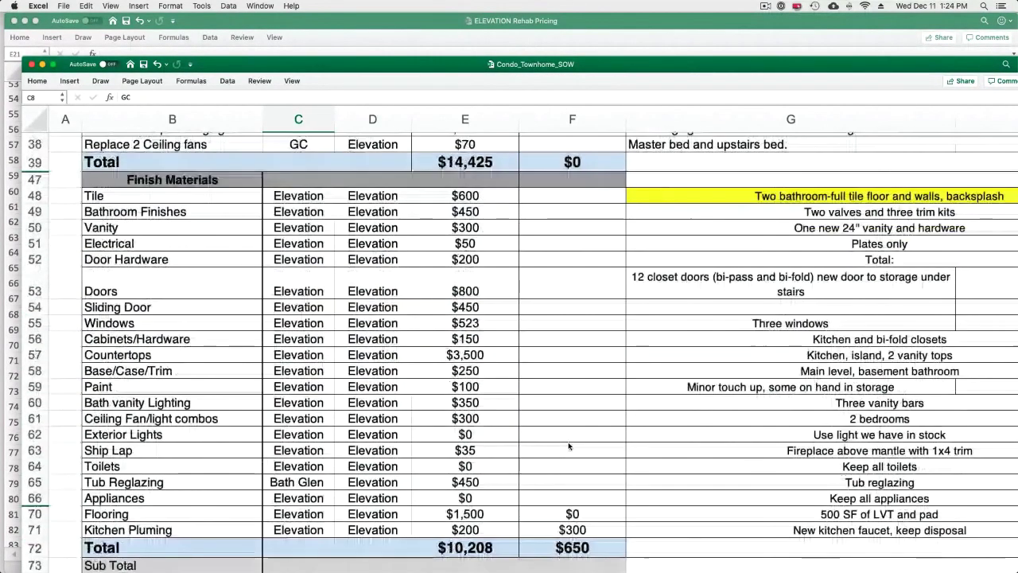
scroll(568, 446, down, 1)
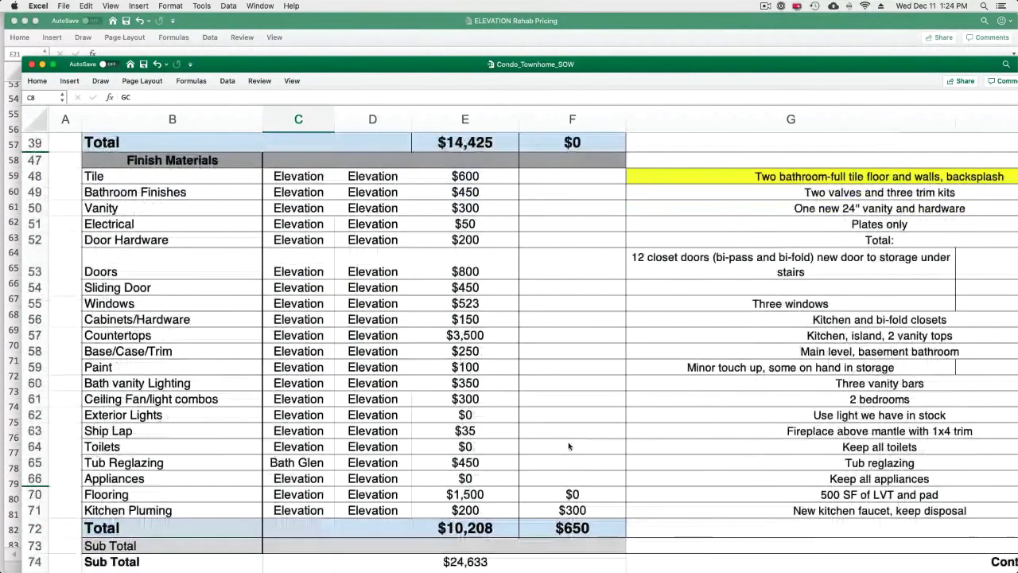
scroll(569, 446, up, 1)
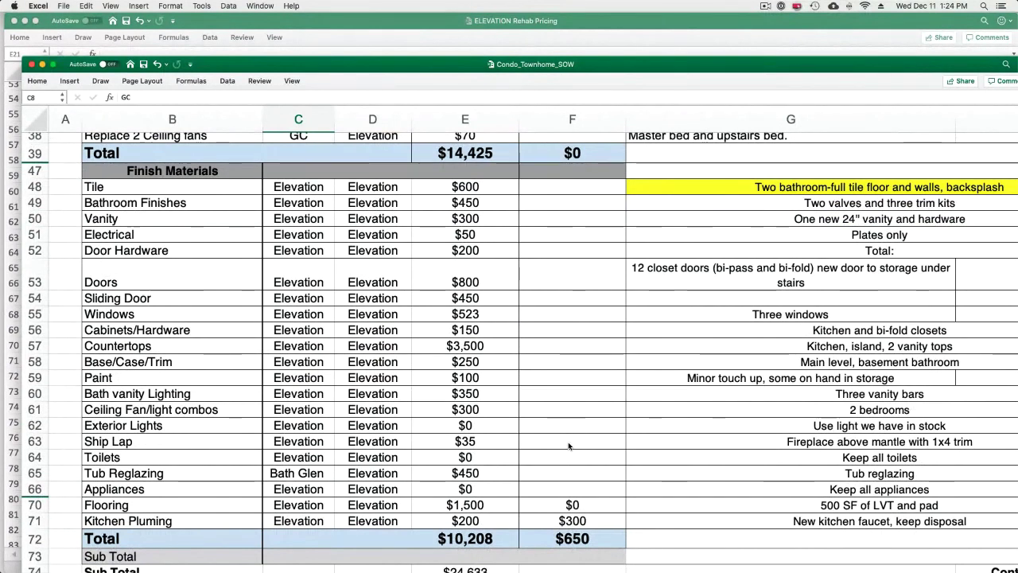
scroll(569, 445, up, 5)
scroll(569, 445, up, 10)
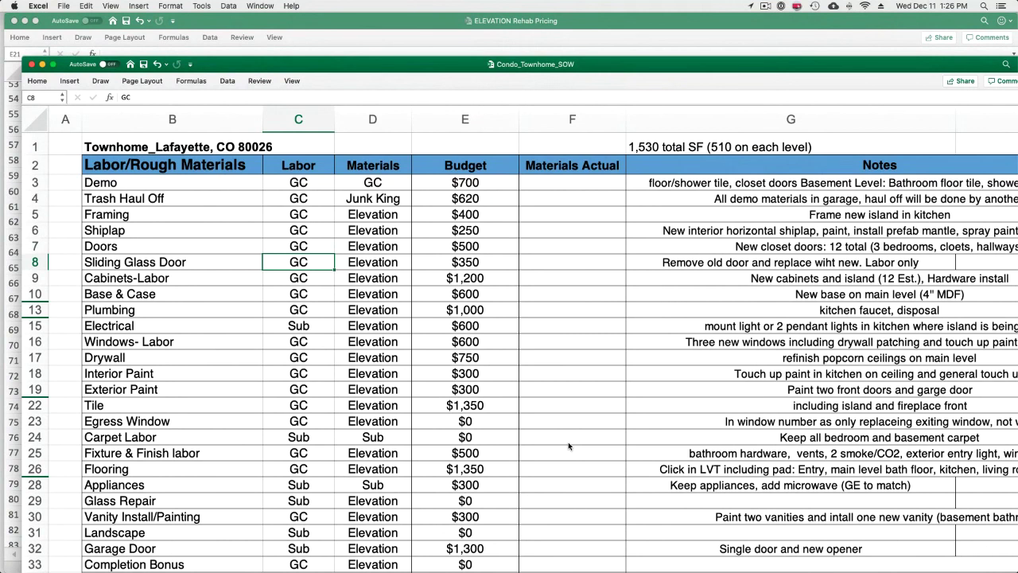
Step: Examine the Labor/Rough Materials rows from Demo to Completion Bonus, comparing their labor, materials, budget and notes columns
scroll(569, 446, down, 2)
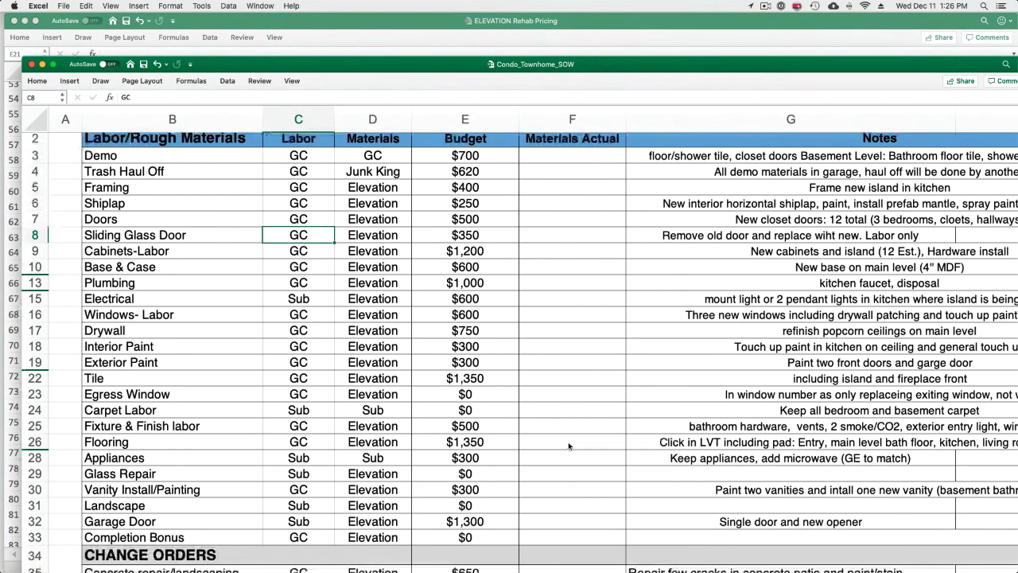
scroll(569, 445, down, 2)
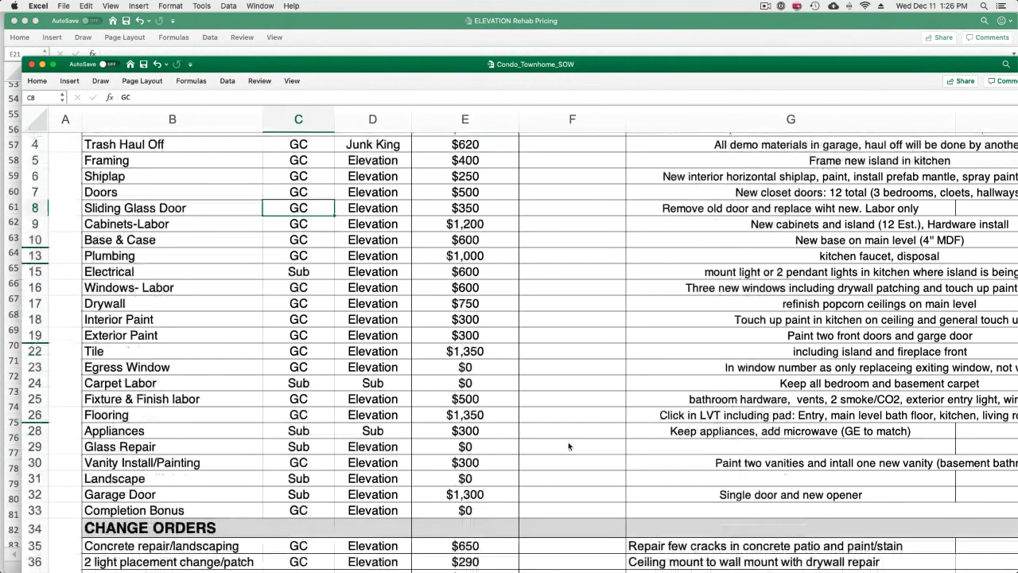
scroll(569, 445, up, 4)
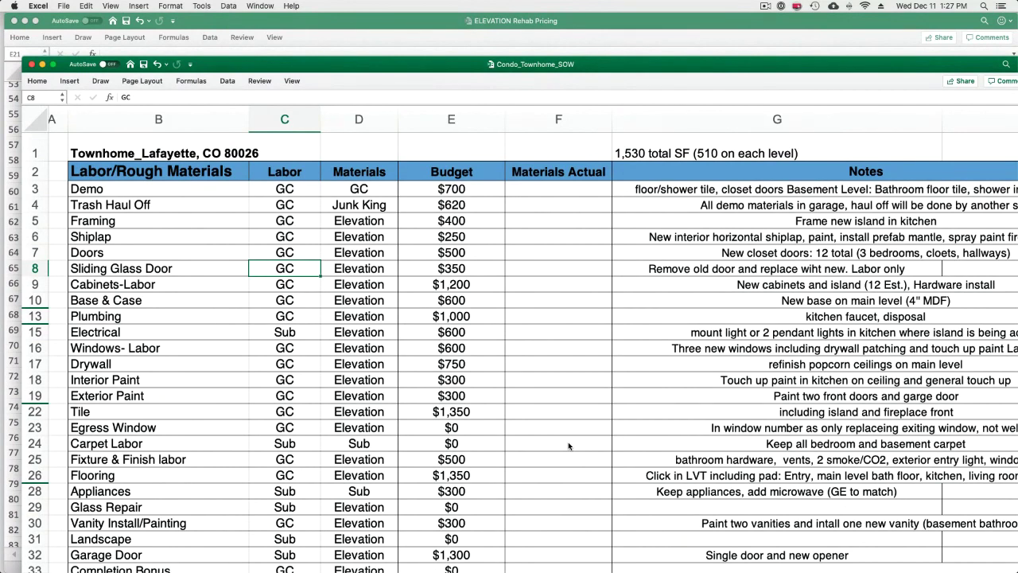
scroll(569, 445, down, 2)
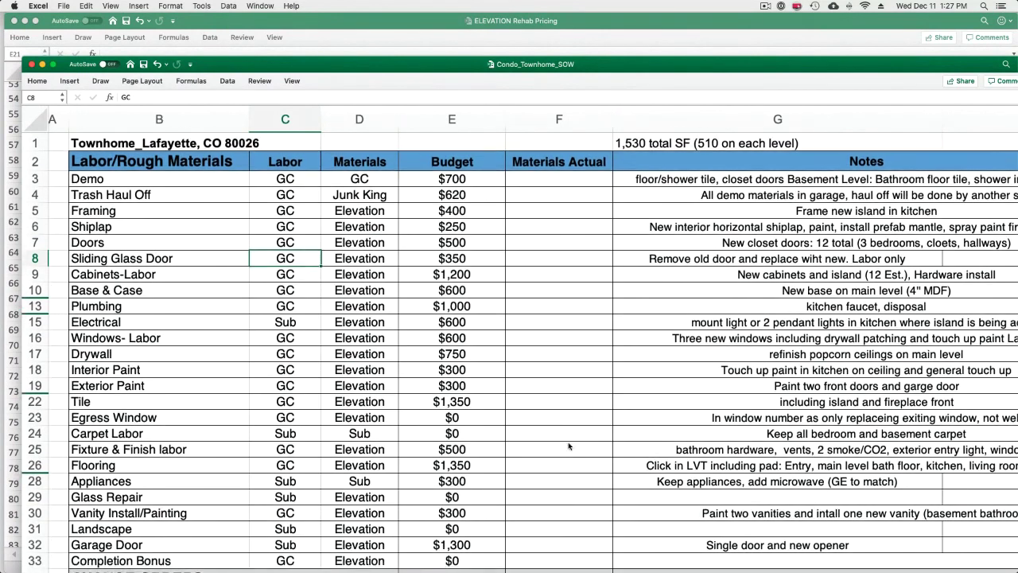
scroll(569, 445, down, 3)
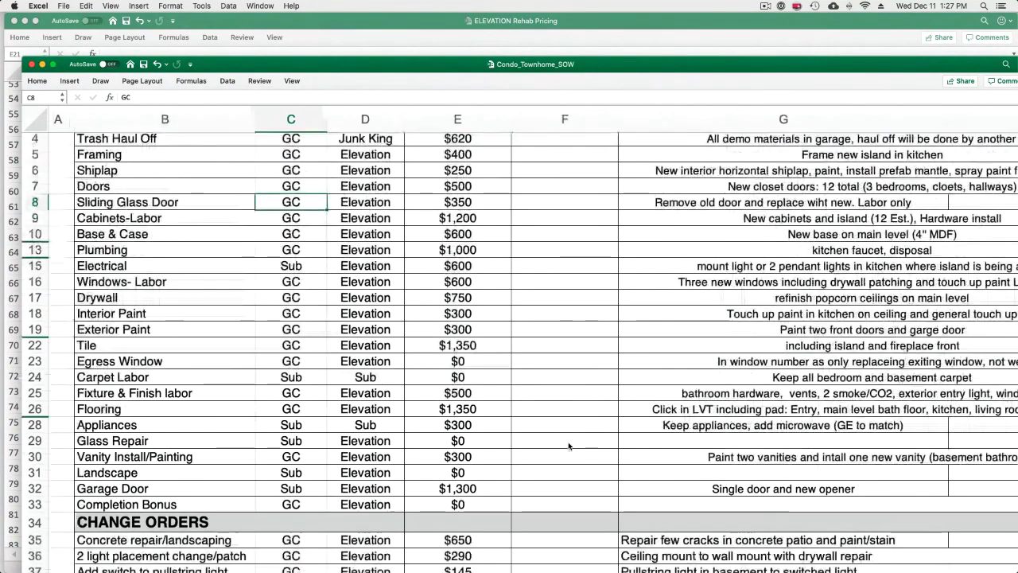
scroll(568, 446, up, 1)
scroll(568, 445, up, 1)
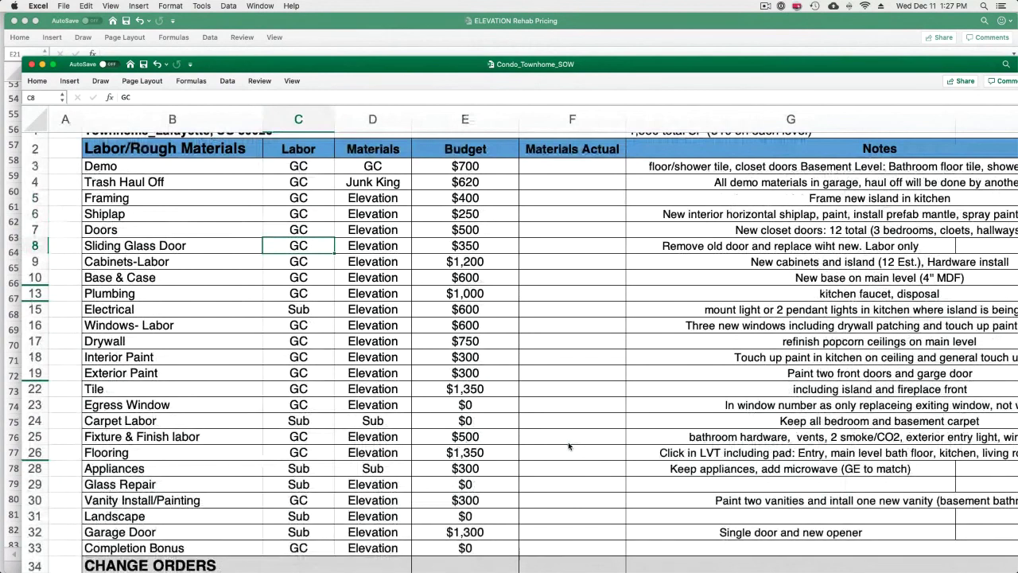
scroll(568, 445, up, 2)
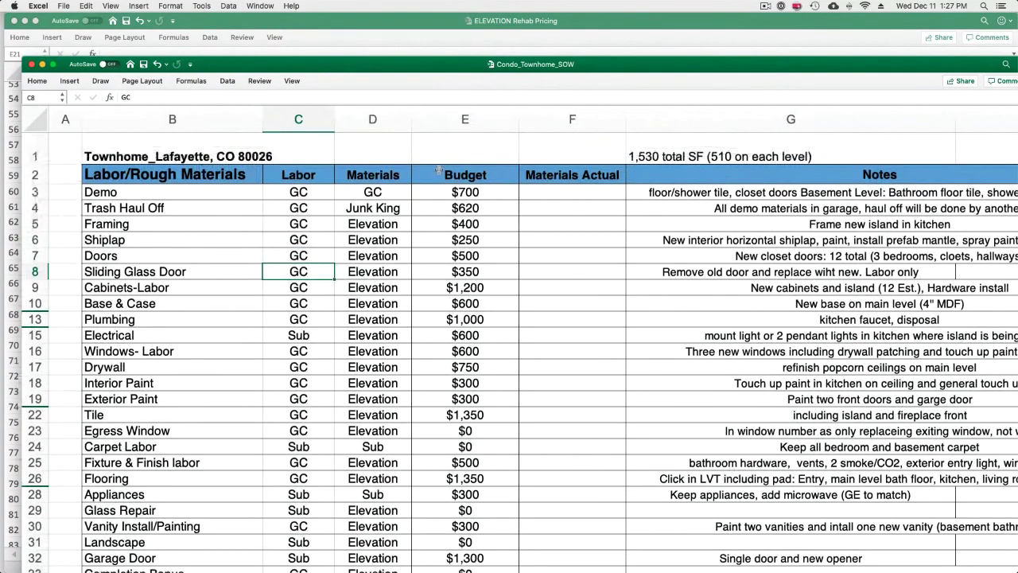
Step: Inspect the Demo row cell by cell: item name, labor, materials, budget and the full scope note
click(191, 191)
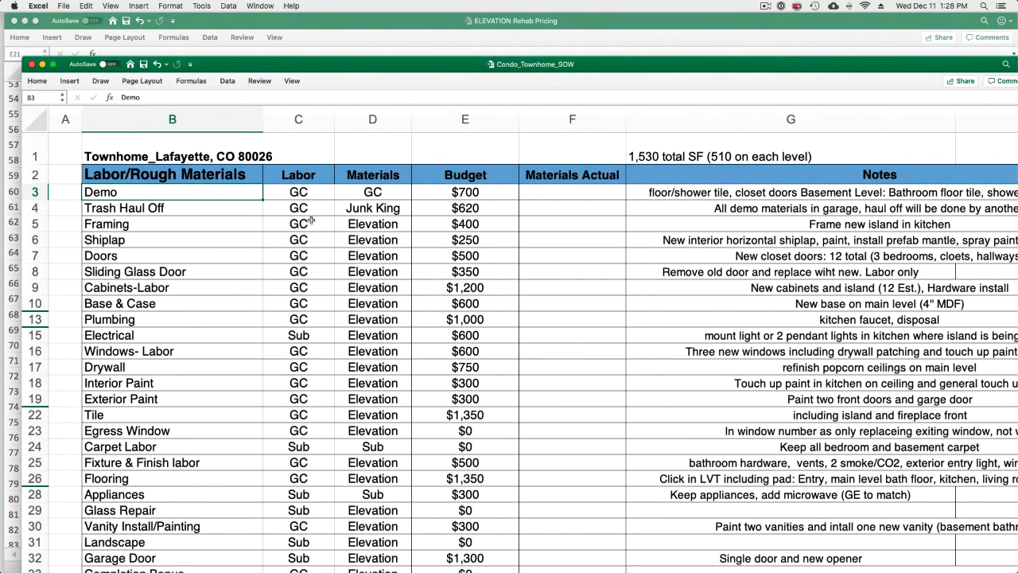
click(320, 191)
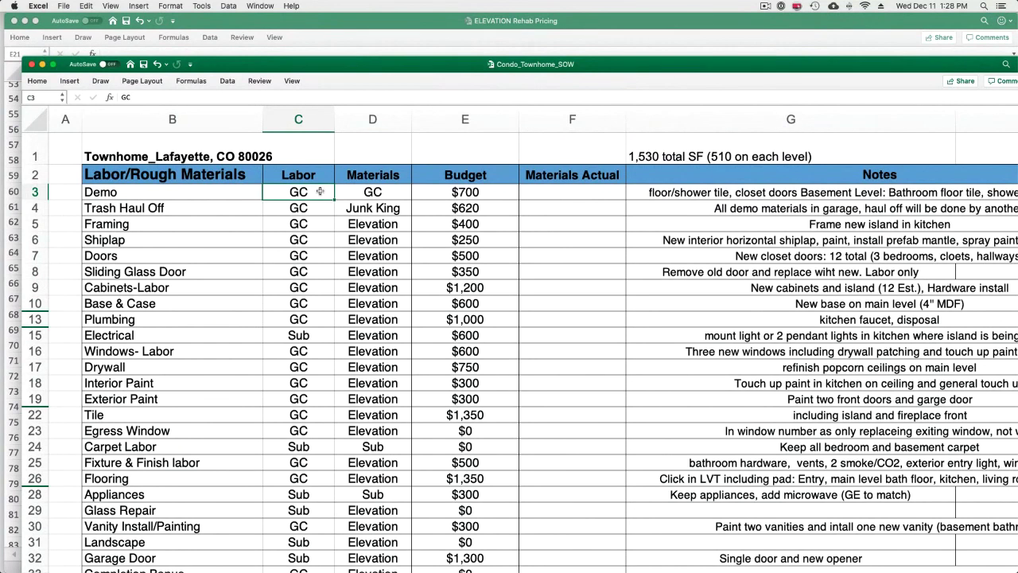
click(389, 192)
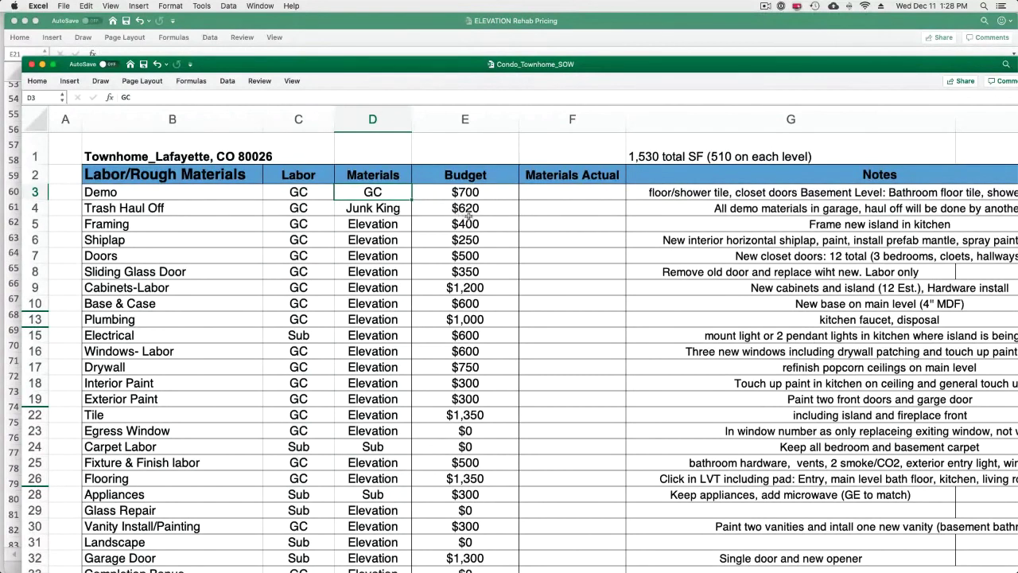
click(496, 188)
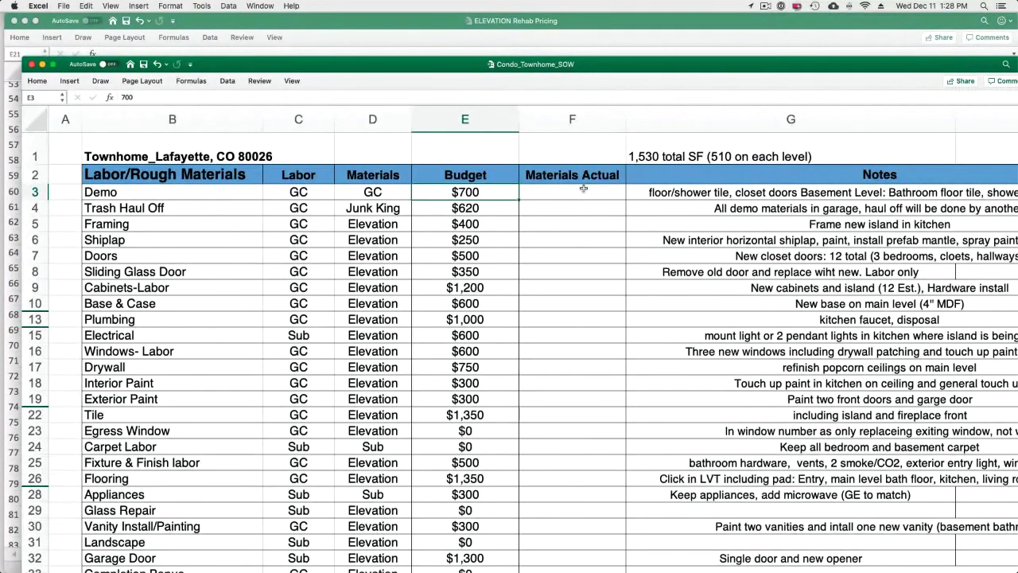
click(741, 192)
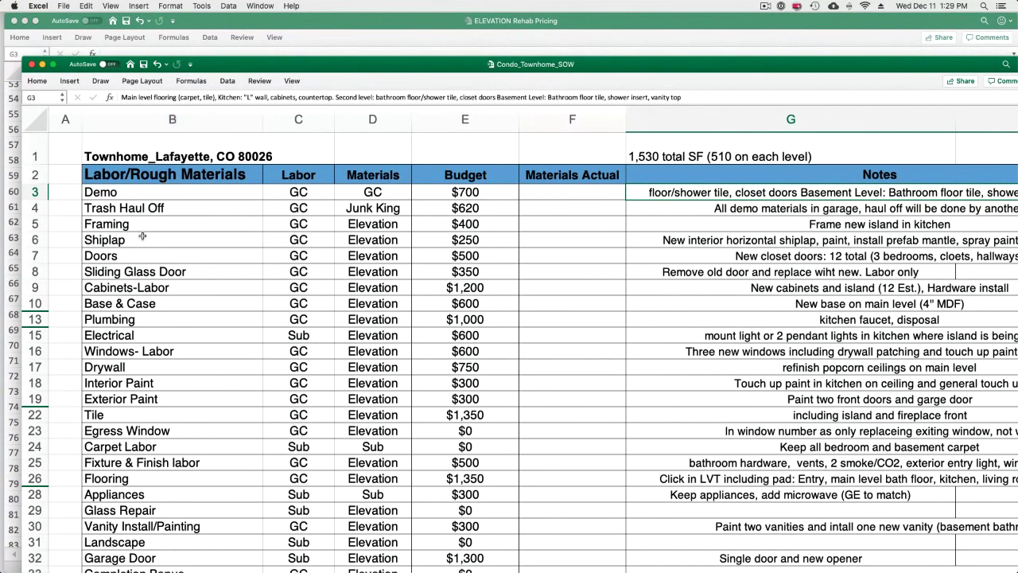
Step: Review the labor line items below Demo, selecting the Shiplap item and continuing down toward the change orders
scroll(141, 235, down, 1)
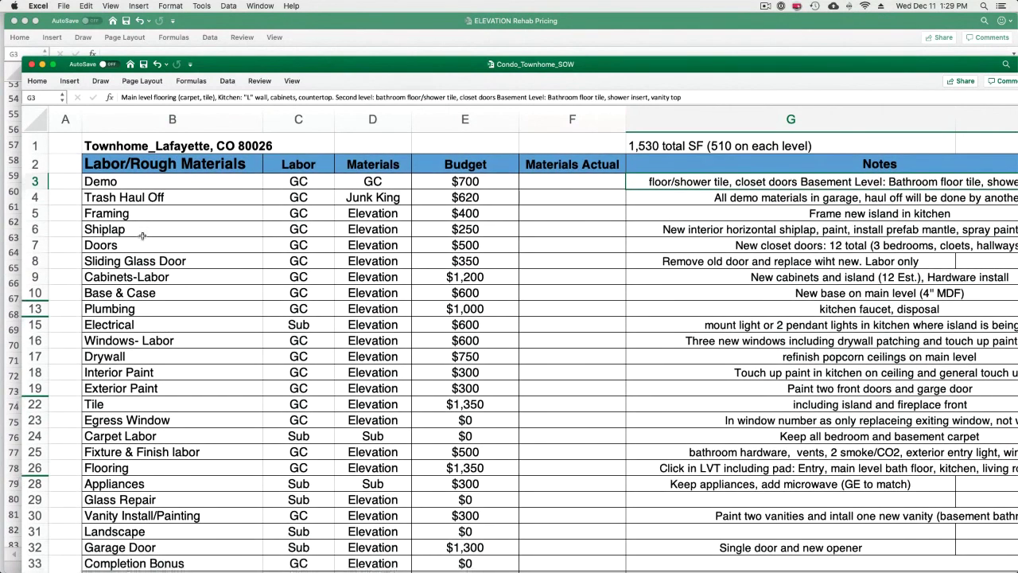
scroll(142, 235, down, 2)
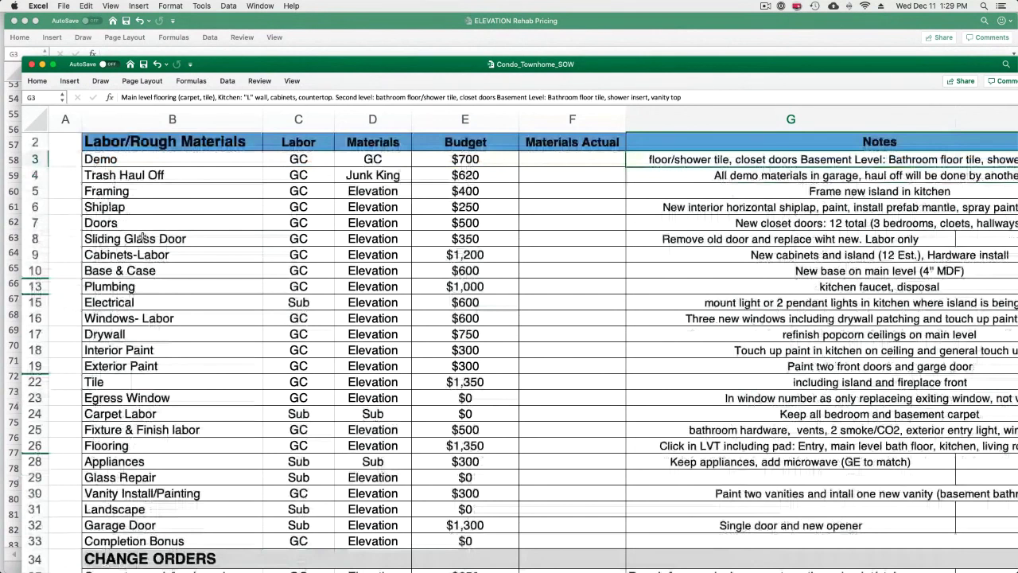
scroll(142, 235, up, 3)
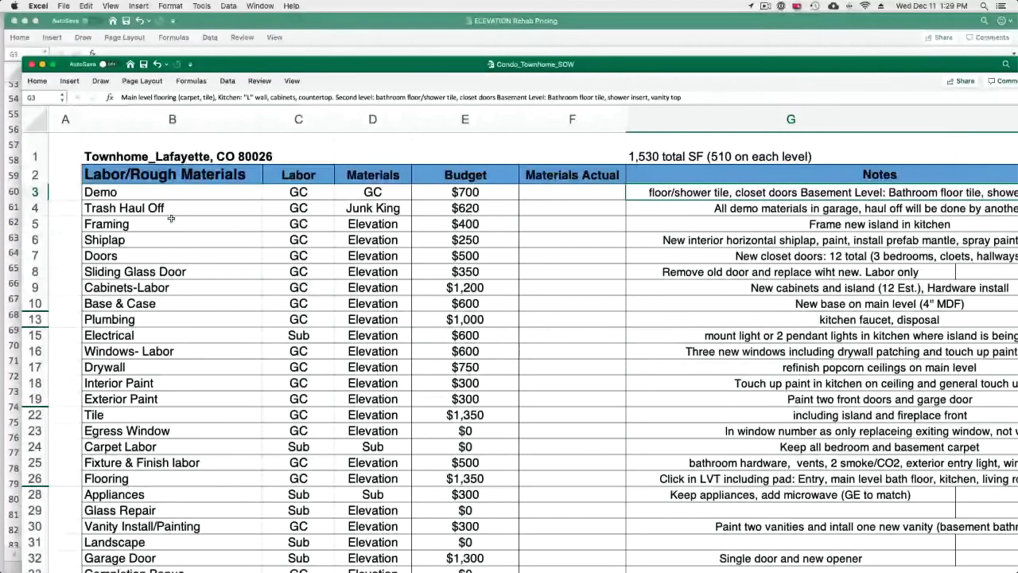
click(175, 246)
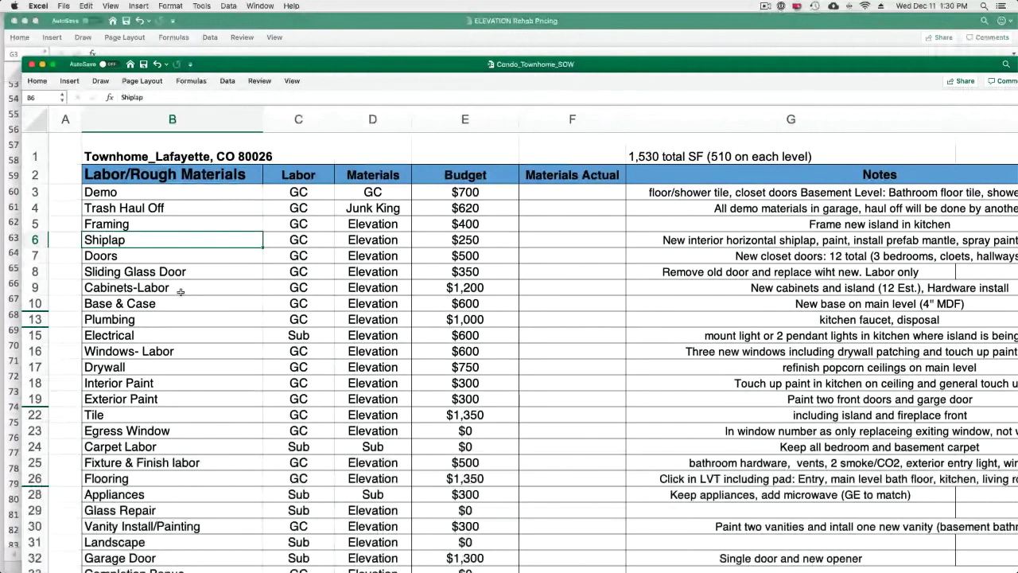
scroll(180, 291, down, 2)
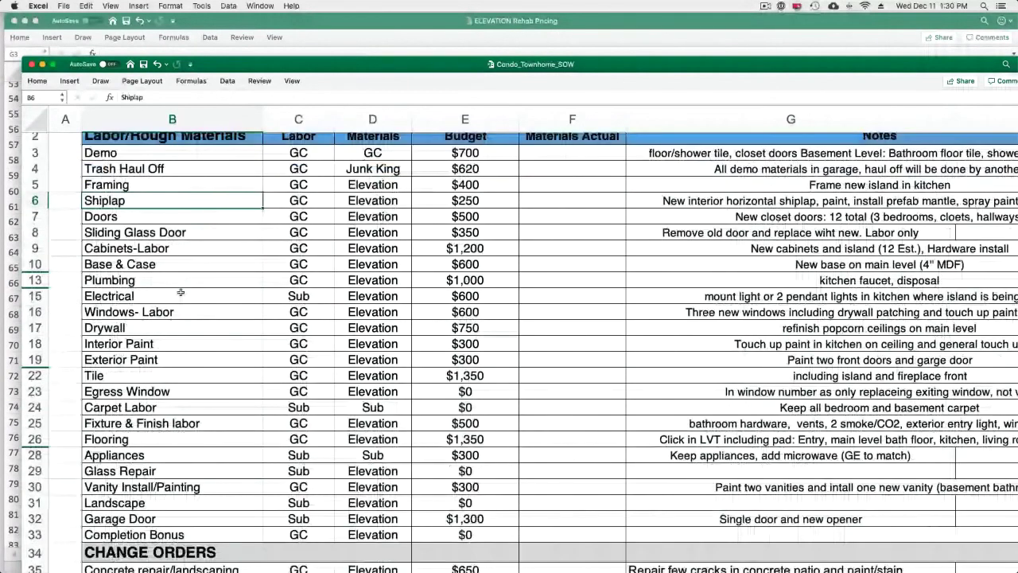
Step: Review the remaining labor items and inspect the change orders, checking the Concrete repair/landscaping and 2 light placement change/patch budget cells
scroll(180, 292, down, 2)
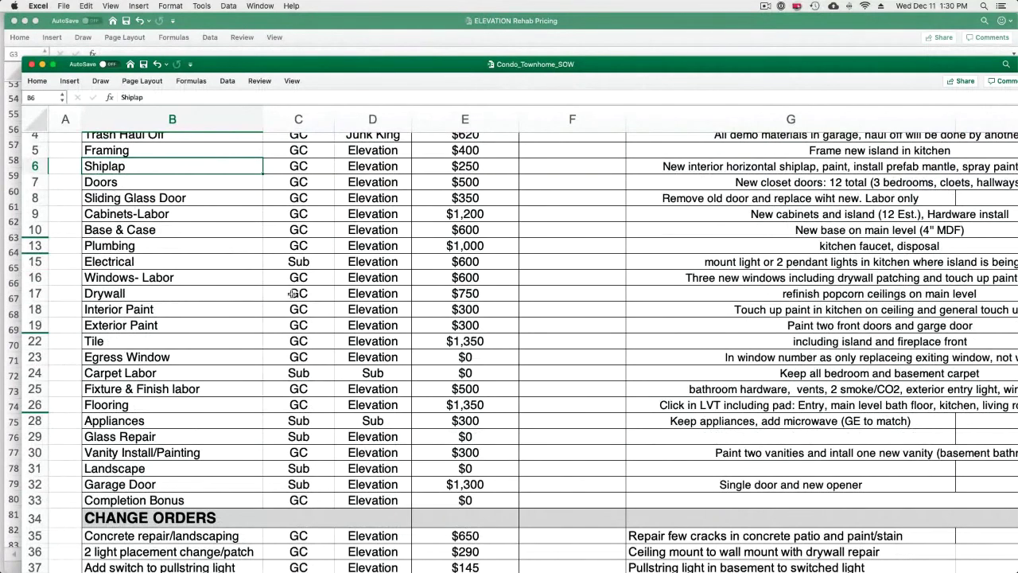
scroll(396, 351, up, 3)
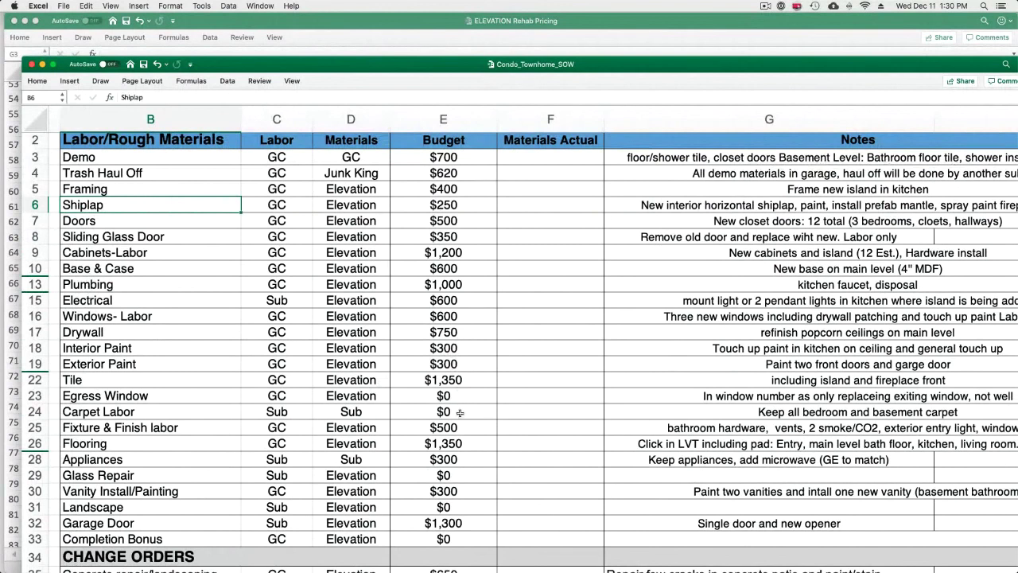
scroll(460, 412, down, 3)
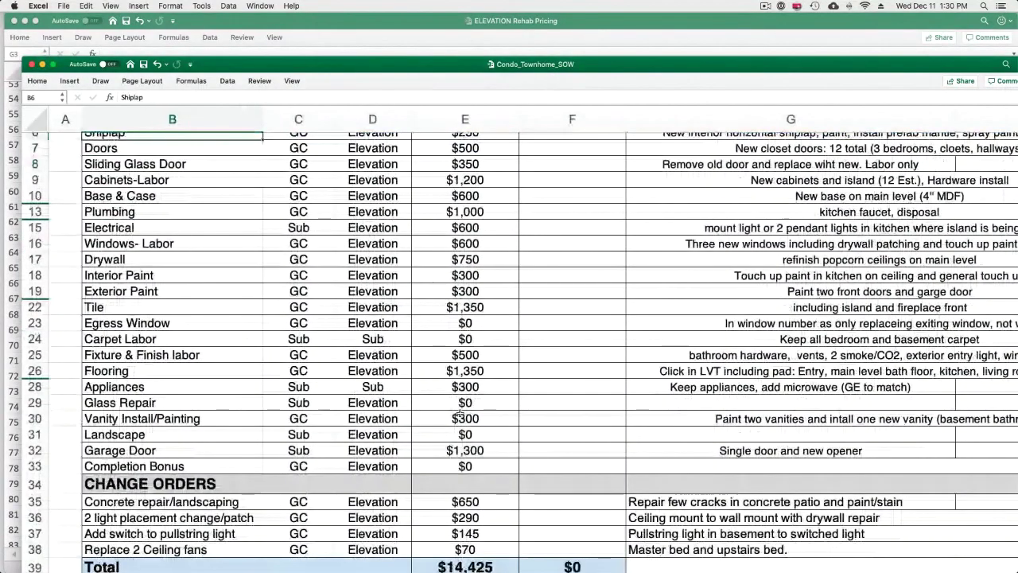
scroll(460, 413, down, 5)
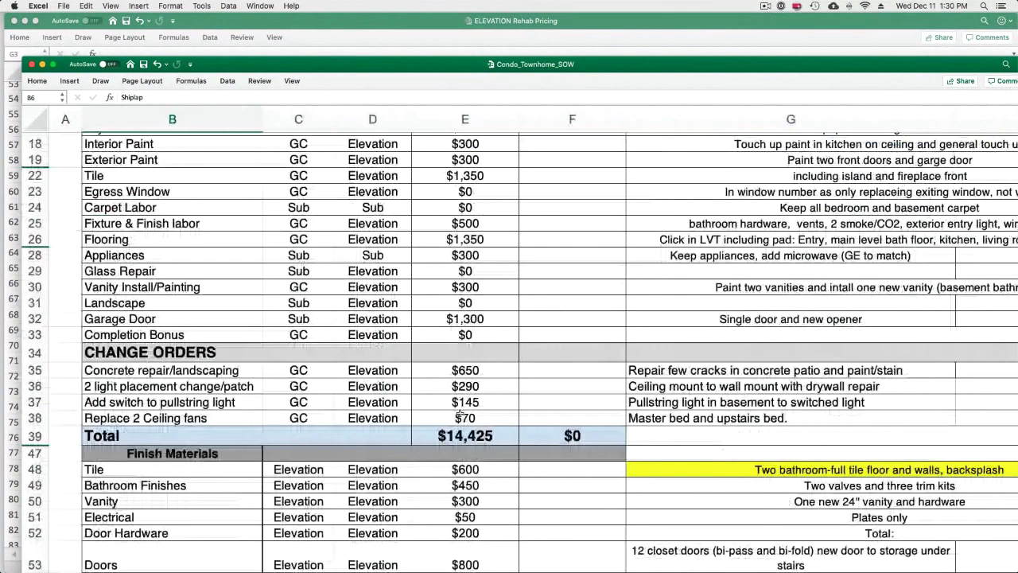
scroll(459, 414, down, 1)
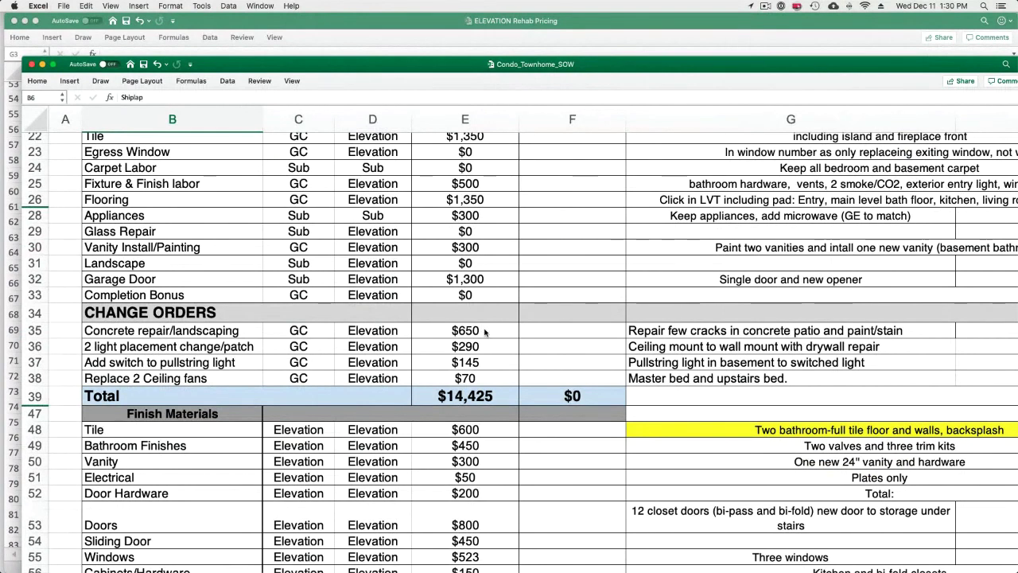
click(227, 331)
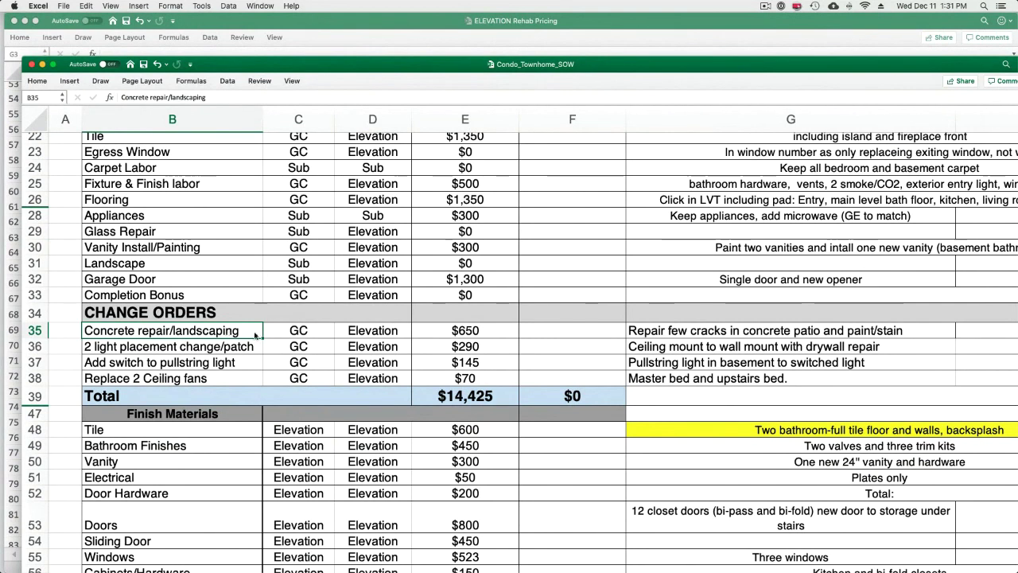
click(469, 332)
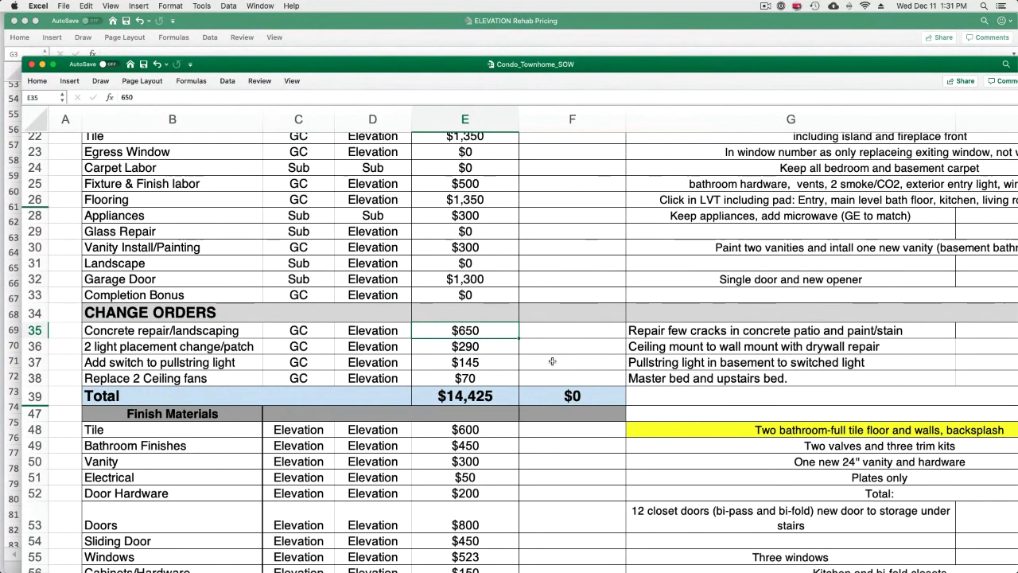
click(394, 347)
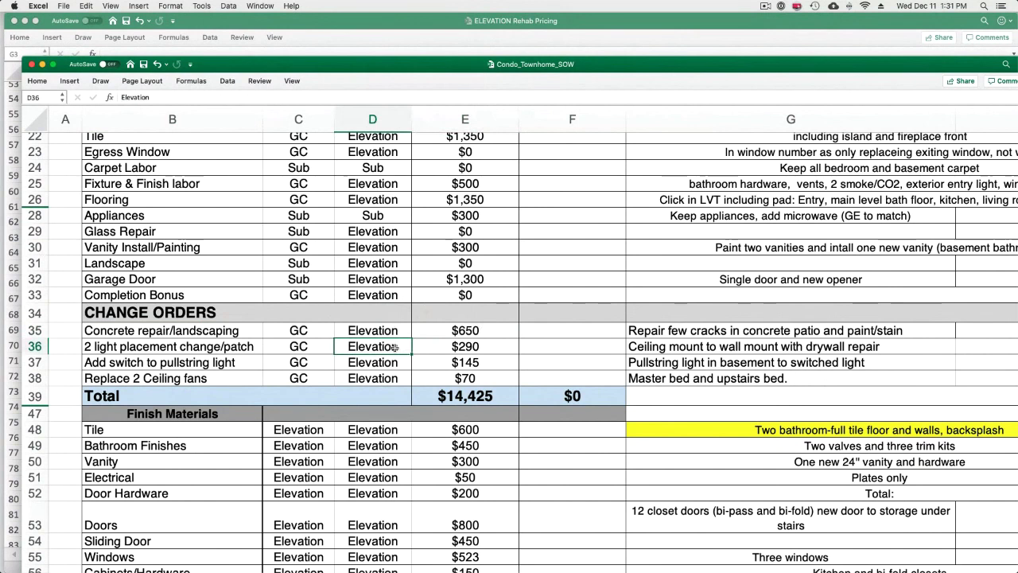
click(445, 350)
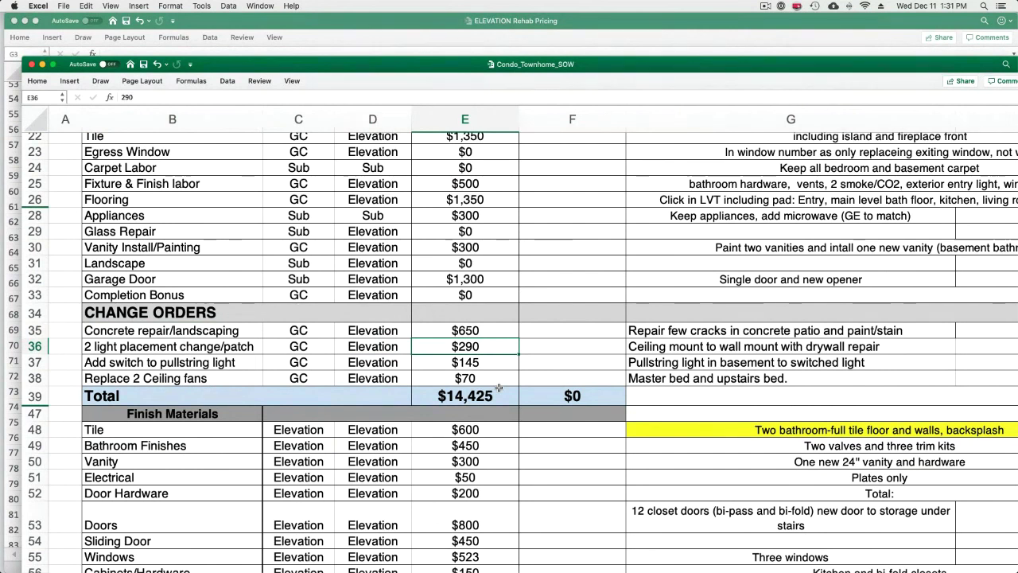
Step: Examine the Finish Materials lines from Tile to Kitchen Pluming and select the Flooring row's note
scroll(498, 387, down, 5)
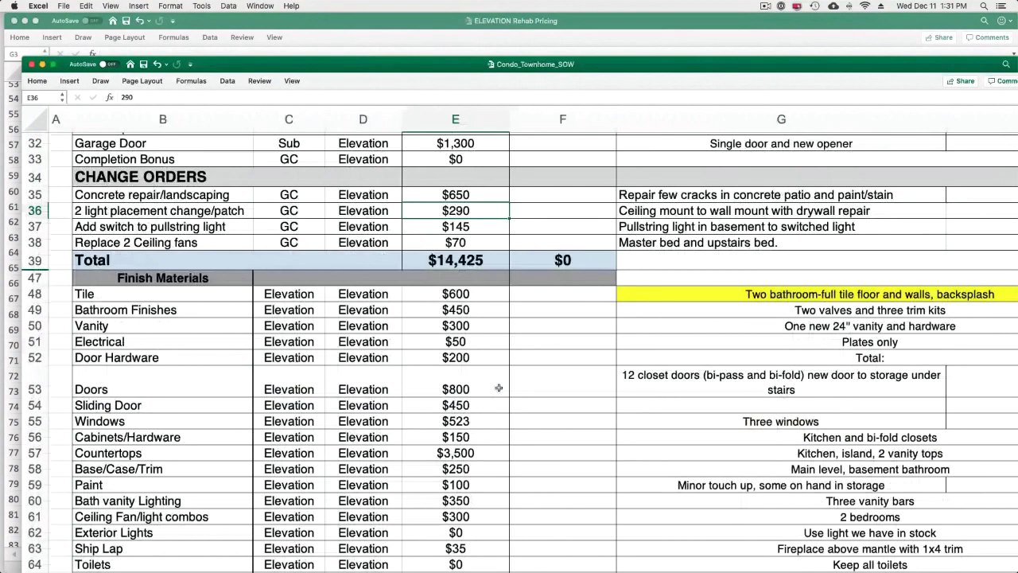
scroll(498, 387, down, 5)
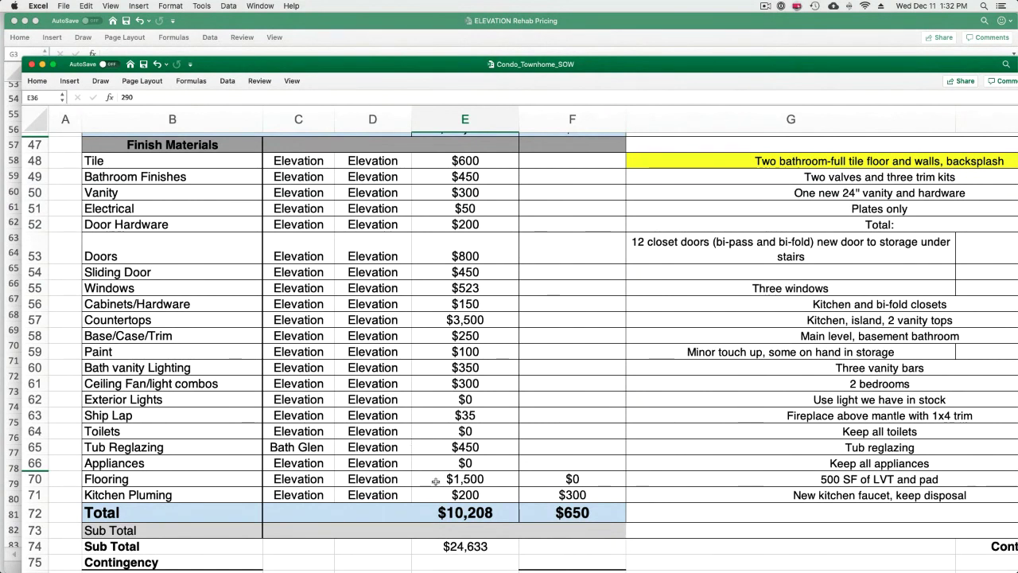
mouse_move(890, 569)
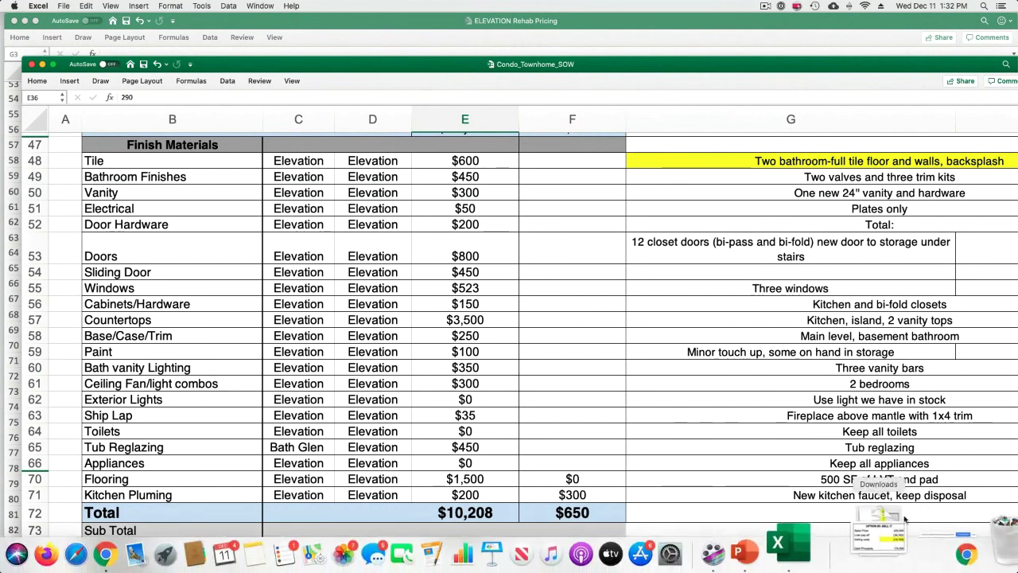
click(827, 477)
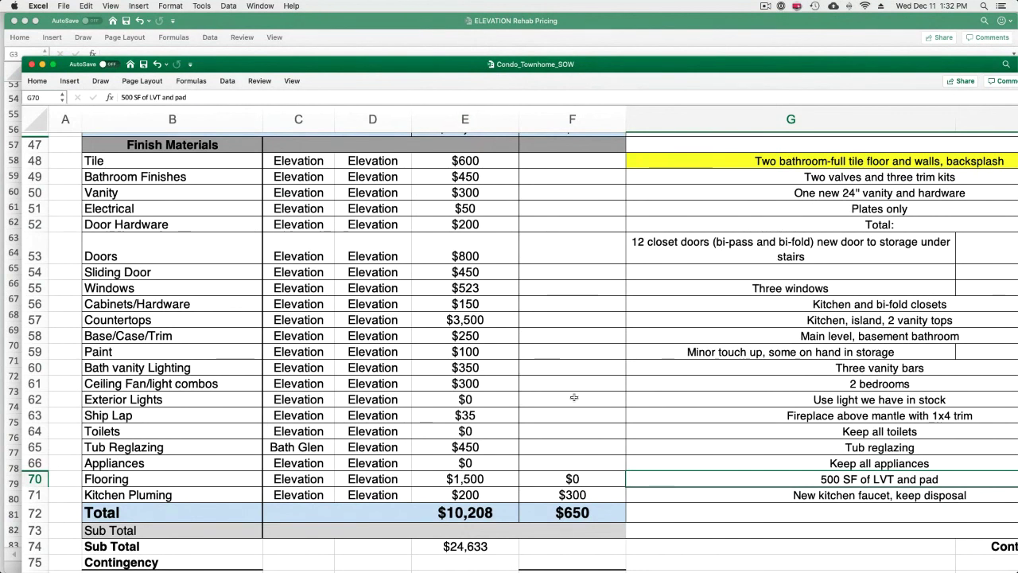
Step: Compare the Original Bid entry with the budget Sub Total cell below the Finish Materials section
scroll(556, 397, down, 5)
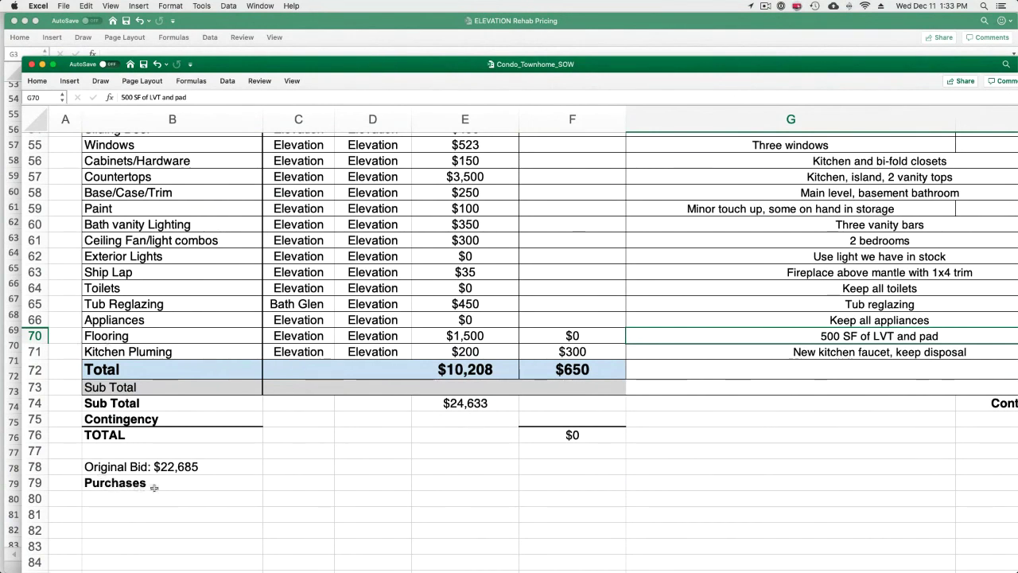
click(187, 472)
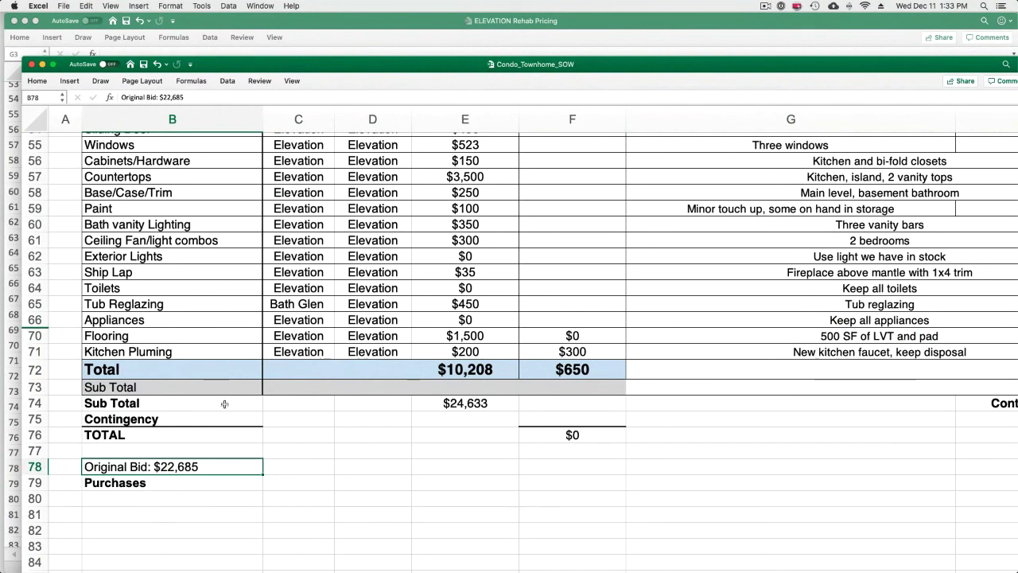
click(477, 403)
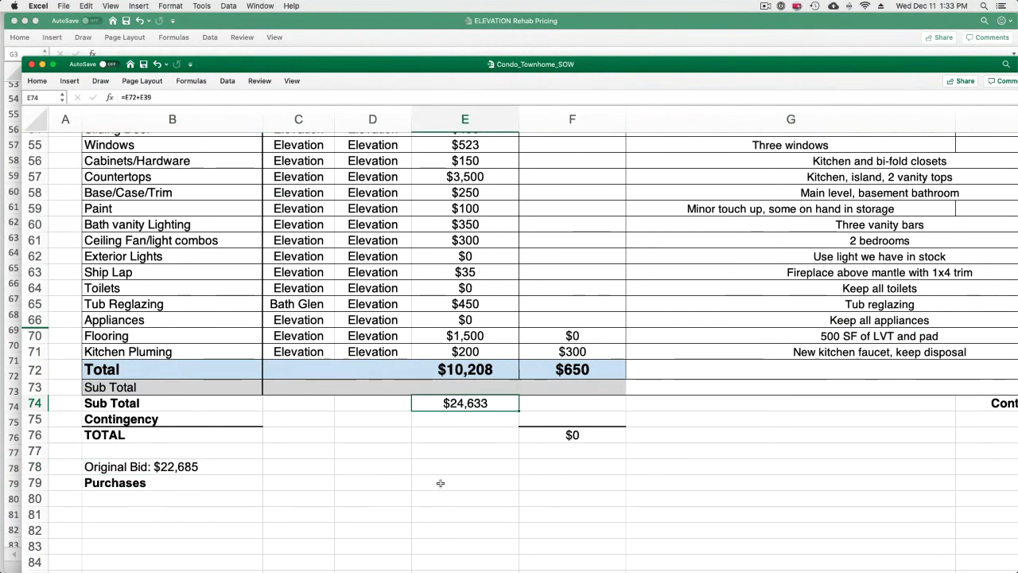